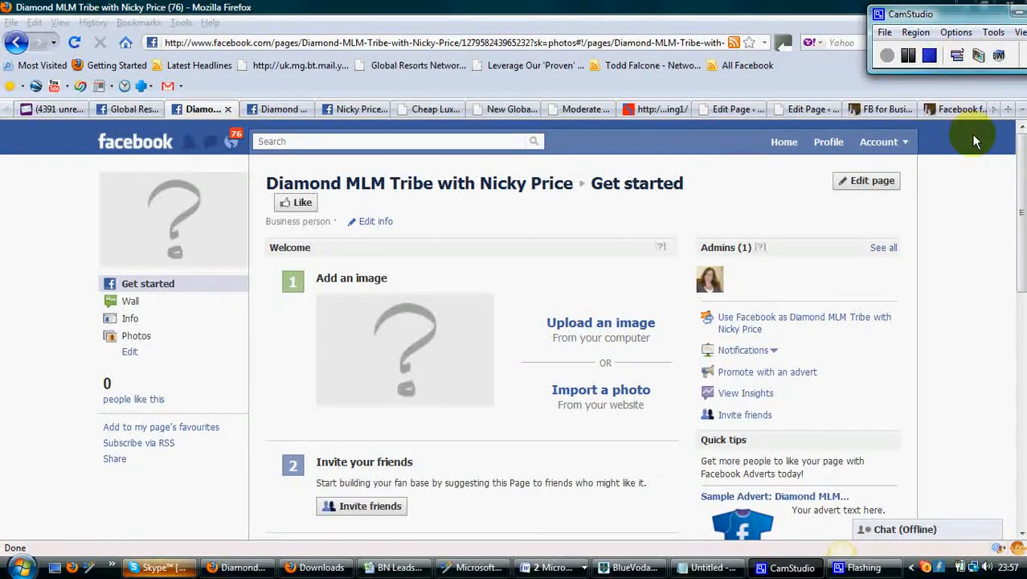
# Look through the open Facebook page tabs and the luxury vacations landing page and its URL
pyautogui.click(973, 222)
pyautogui.moveTo(141, 212)
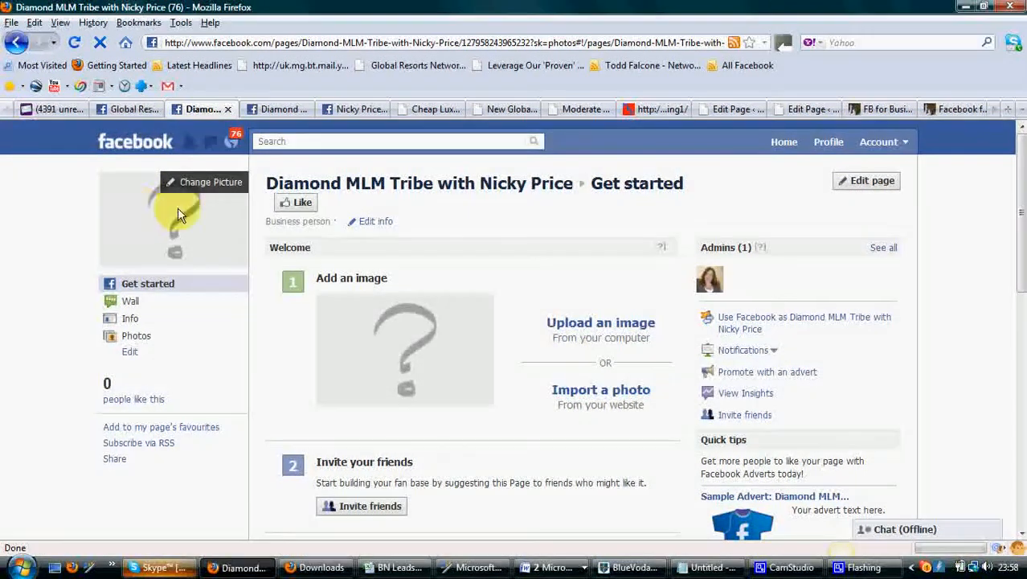
pyautogui.click(279, 112)
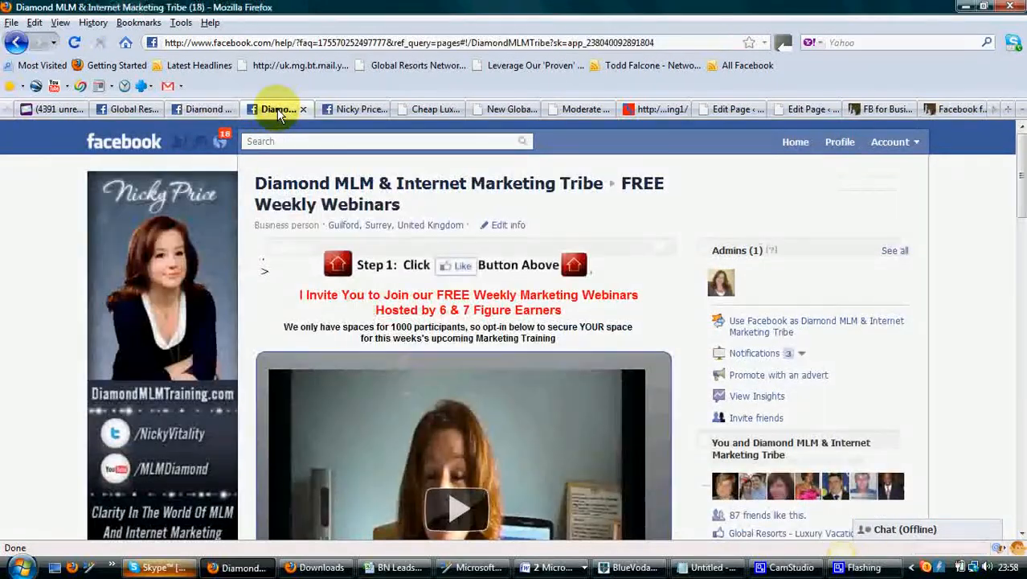
pyautogui.click(347, 111)
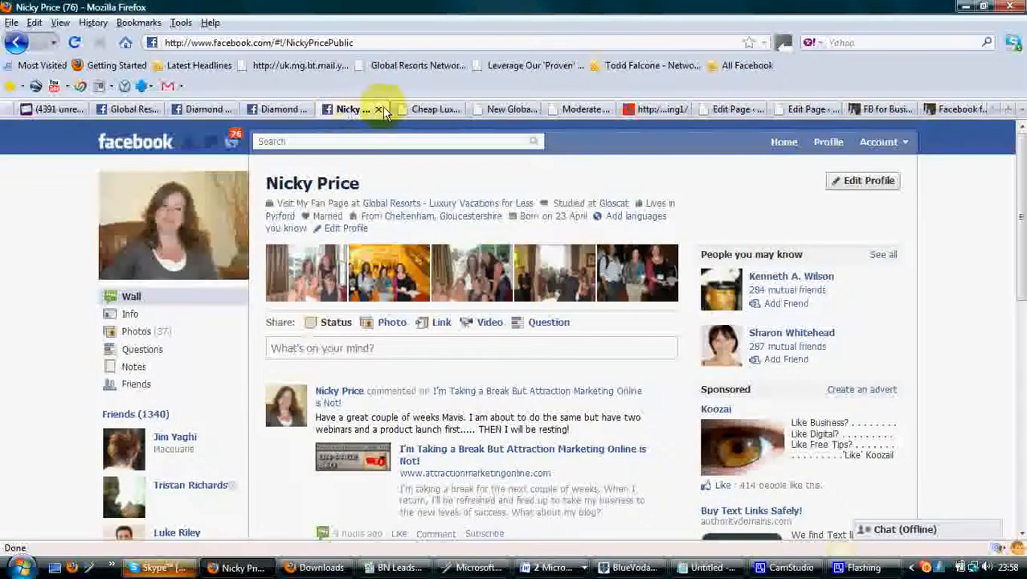
pyautogui.click(426, 110)
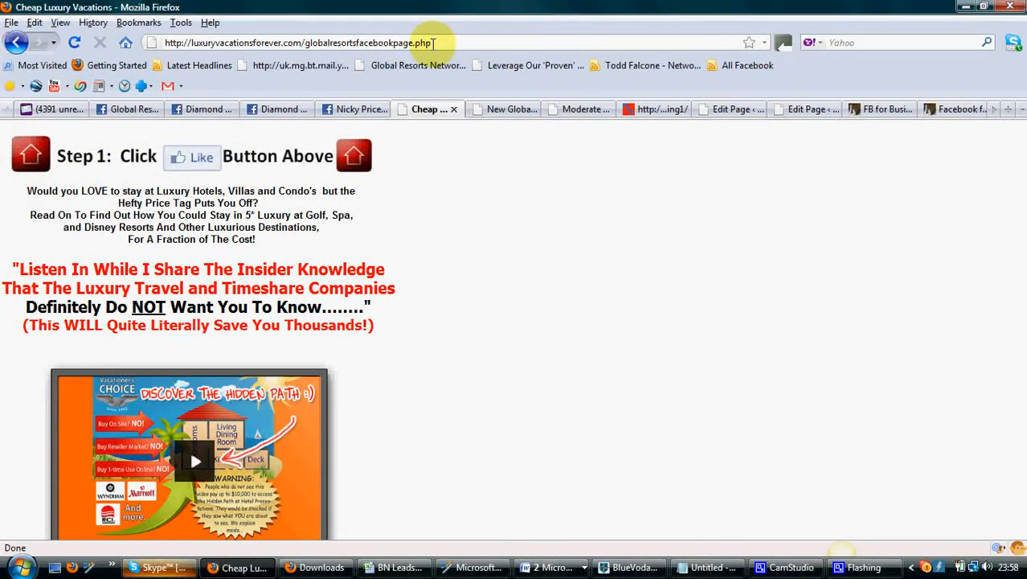
pyautogui.moveTo(434, 42); pyautogui.dragTo(126, 42)
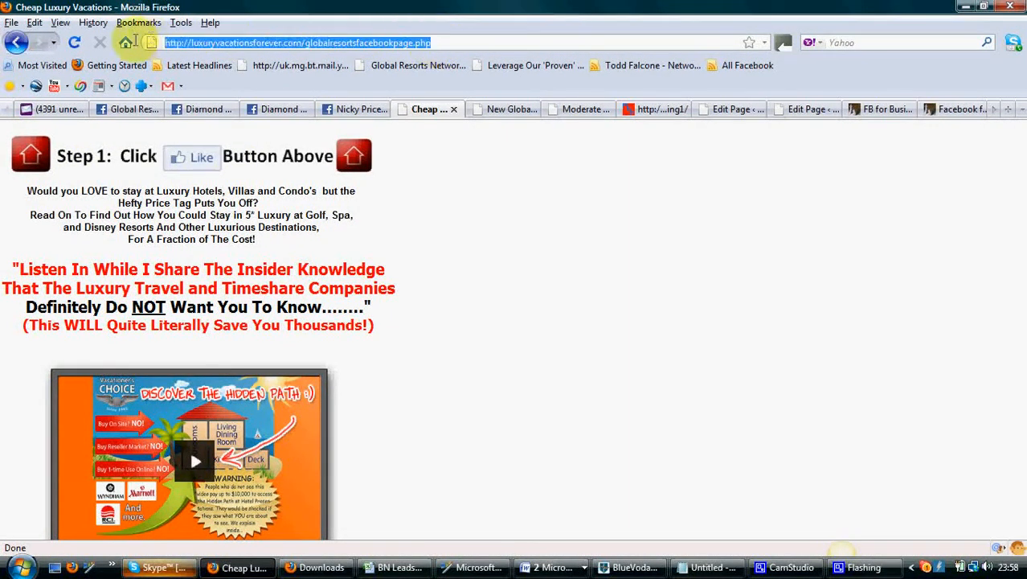
pyautogui.click(450, 41)
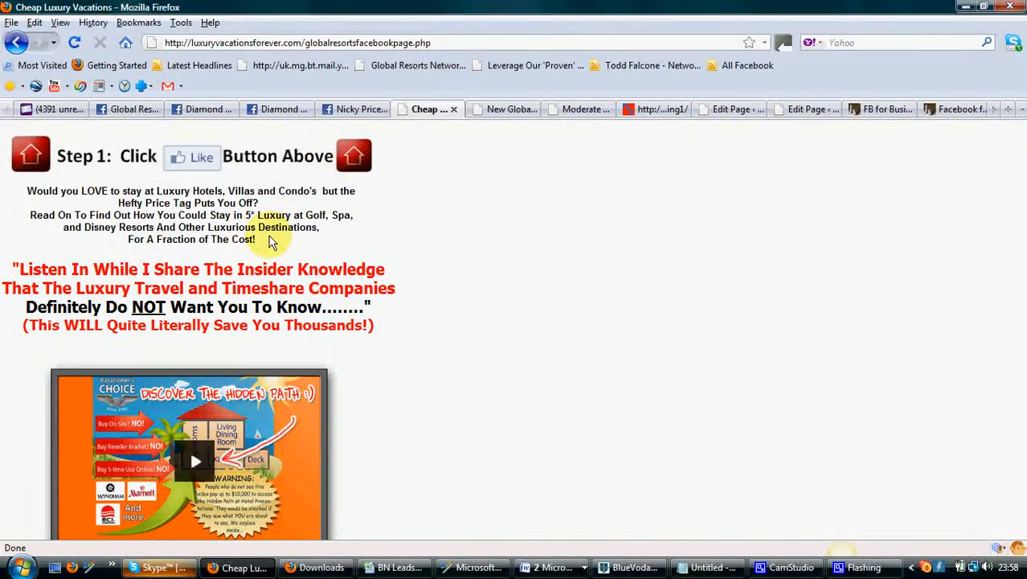
pyautogui.click(129, 109)
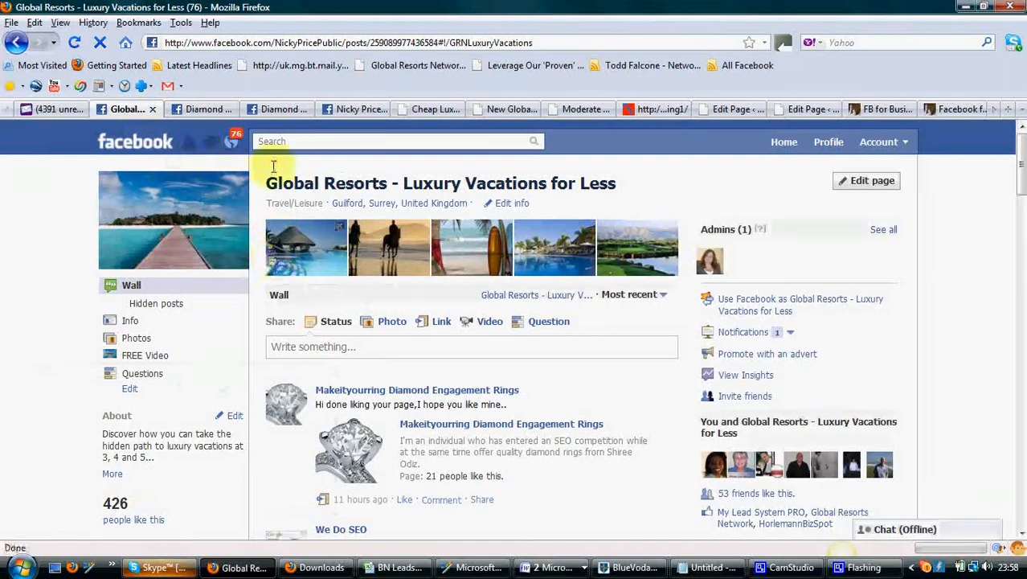
pyautogui.click(203, 107)
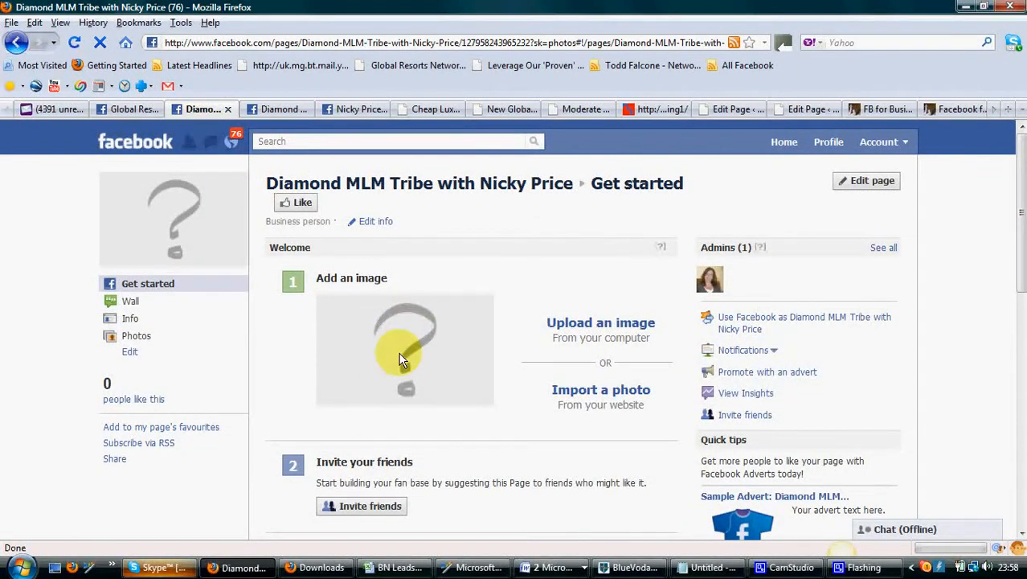
pyautogui.scroll(-1, 395, 356)
pyautogui.scroll(1, 392, 354)
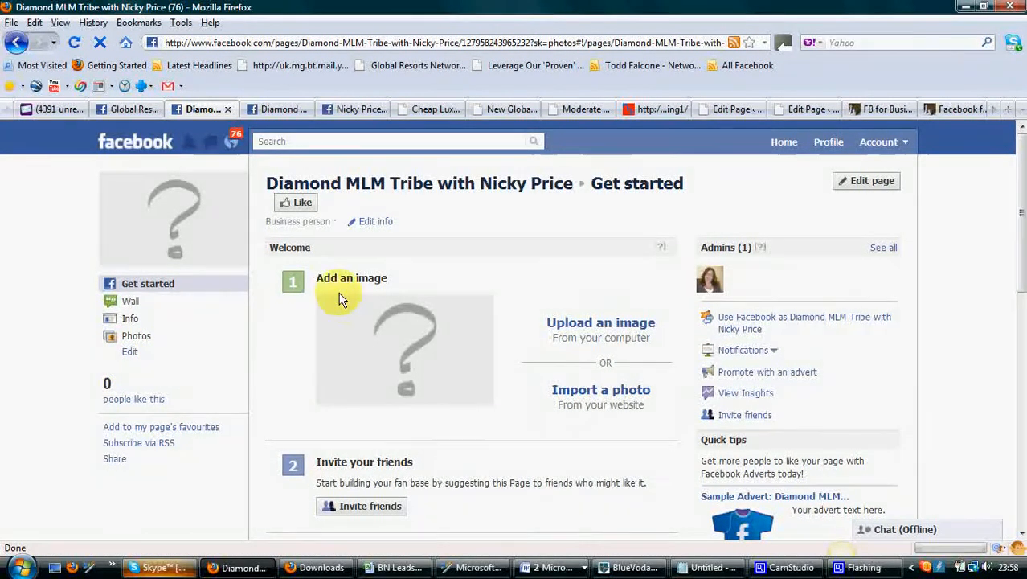
# Go to facebook.com/developers from the Nicky Price profile tab
pyautogui.click(350, 111)
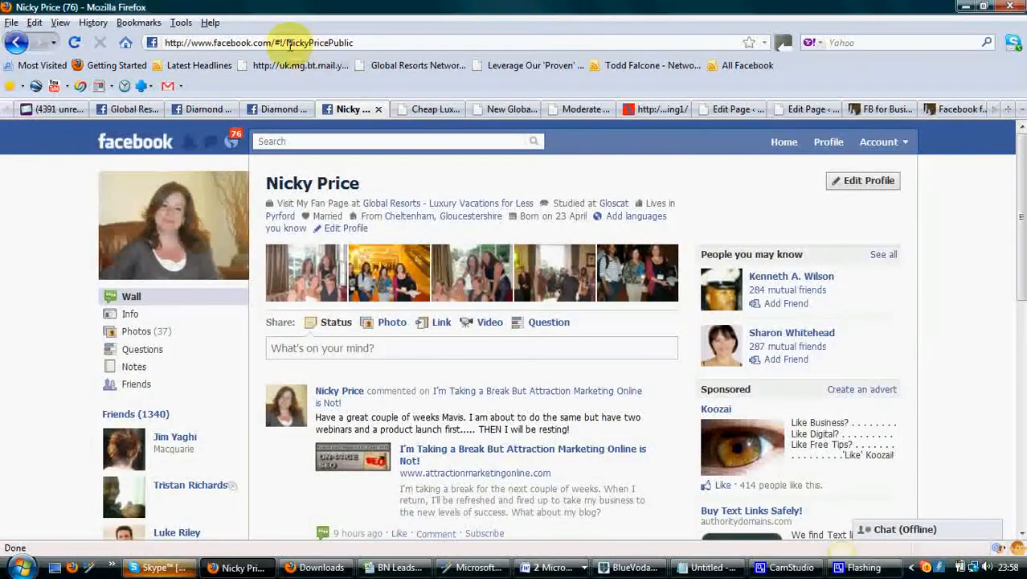
pyautogui.moveTo(275, 42); pyautogui.dragTo(401, 41)
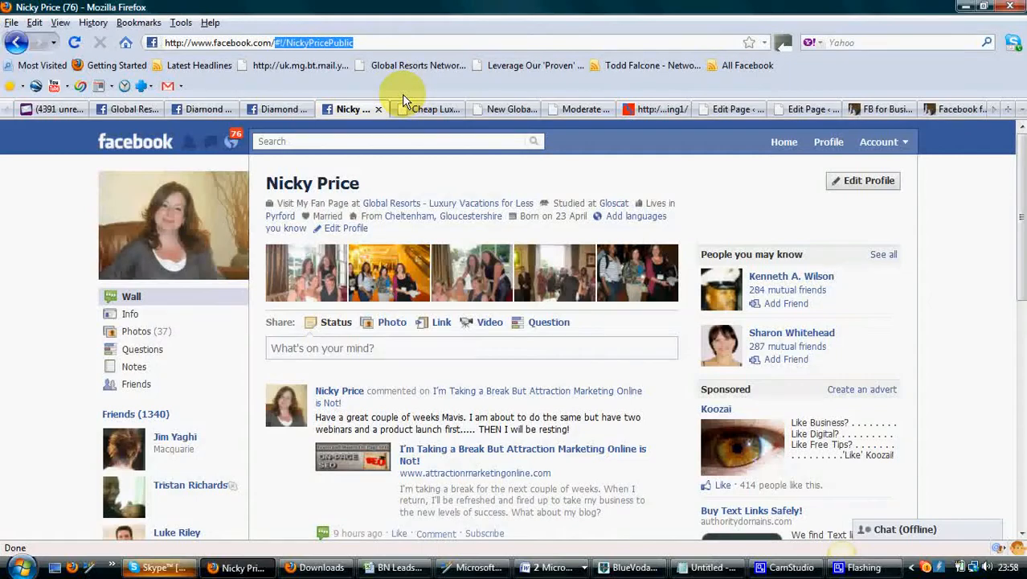
pyautogui.write('dev')
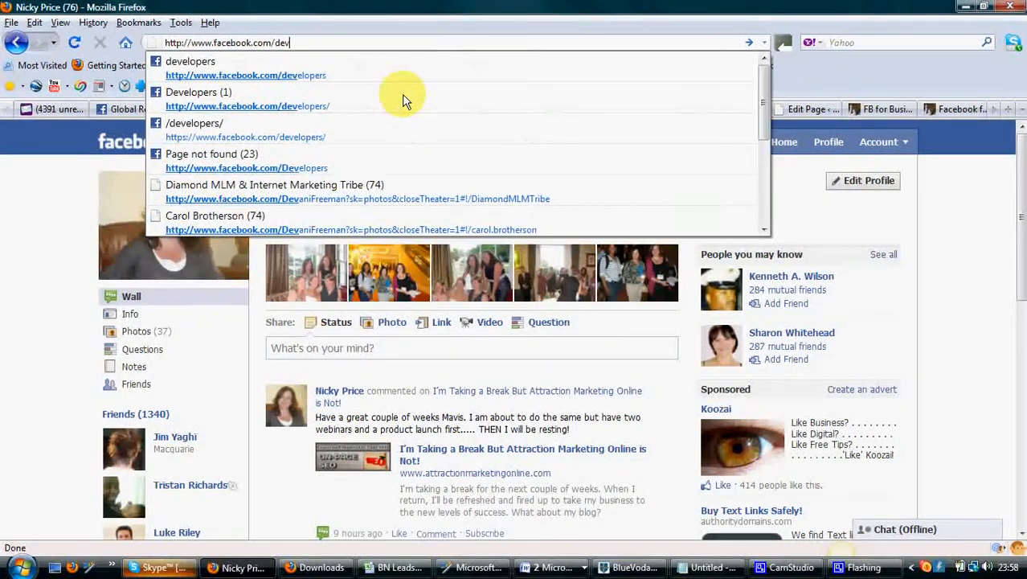
pyautogui.write('elopers')
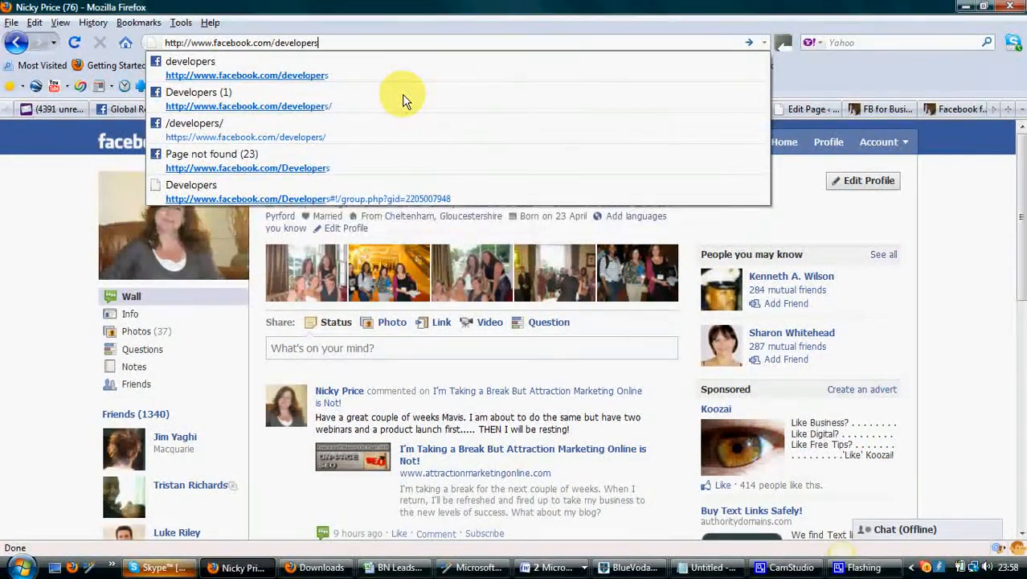
pyautogui.press('Return')
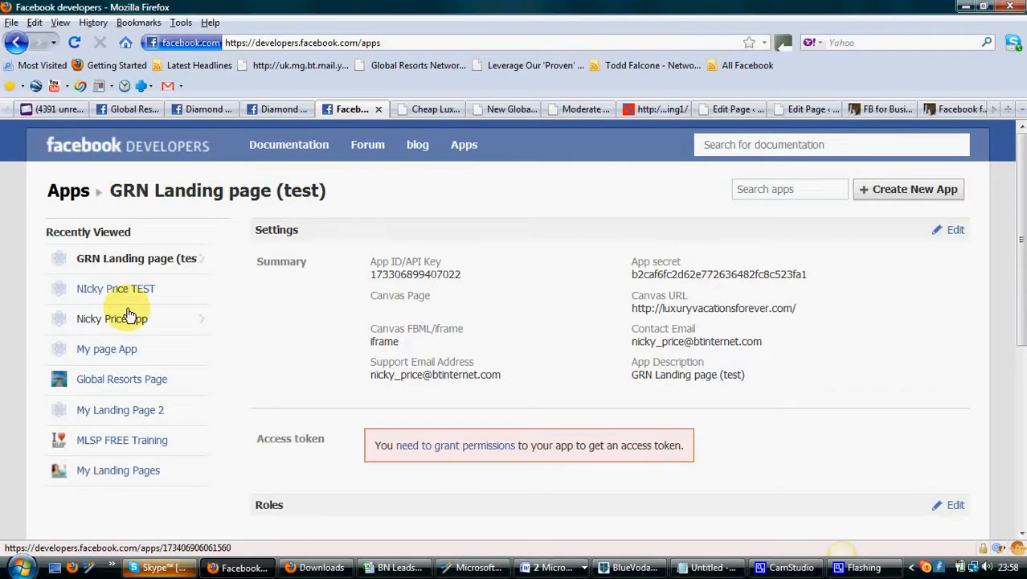
# Create a new app named TEST APP, agreeing to the Facebook Terms, and continue
pyautogui.click(904, 197)
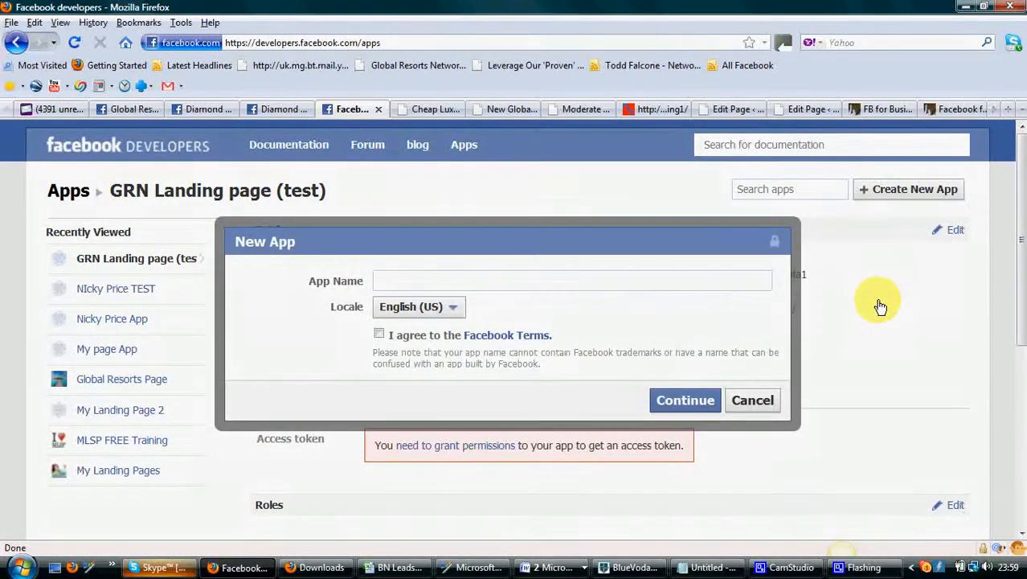
pyautogui.click(389, 280)
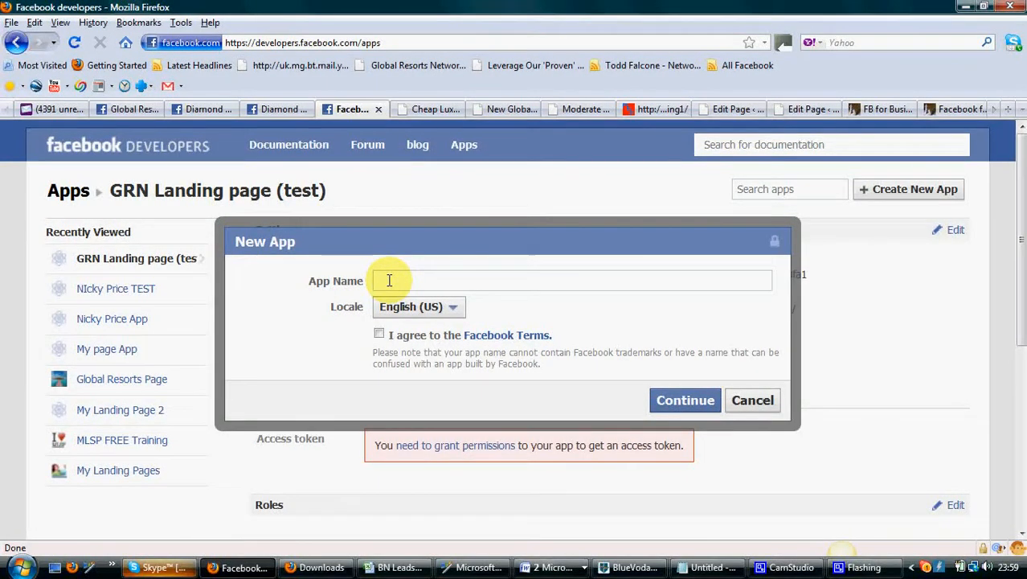
pyautogui.write('TEST APP')
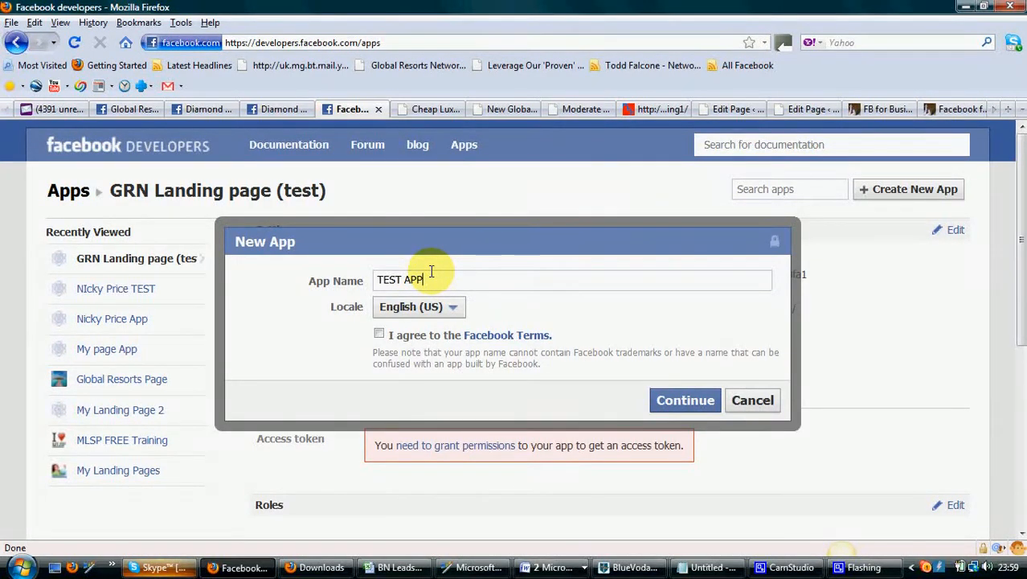
pyautogui.click(380, 334)
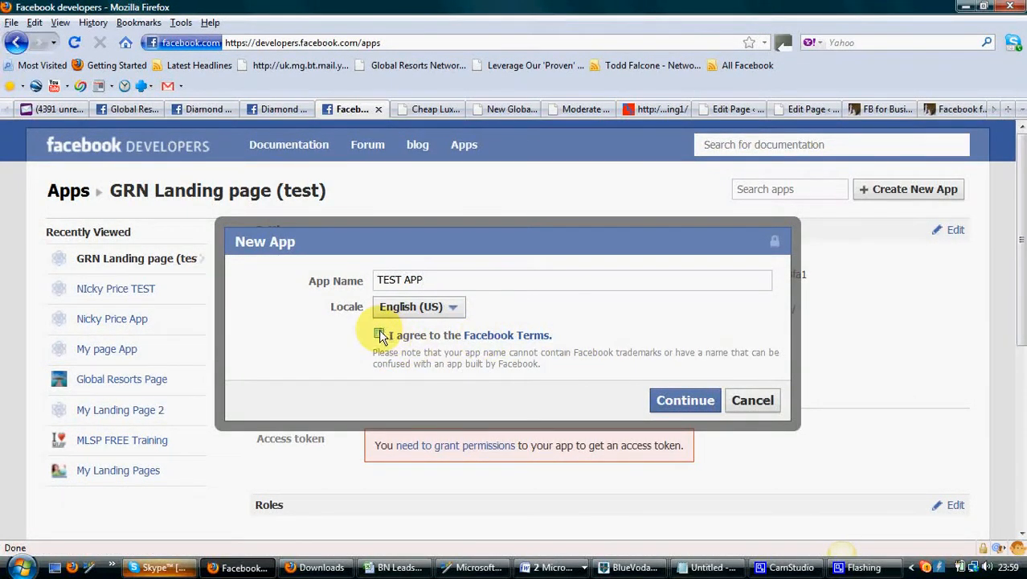
pyautogui.click(679, 401)
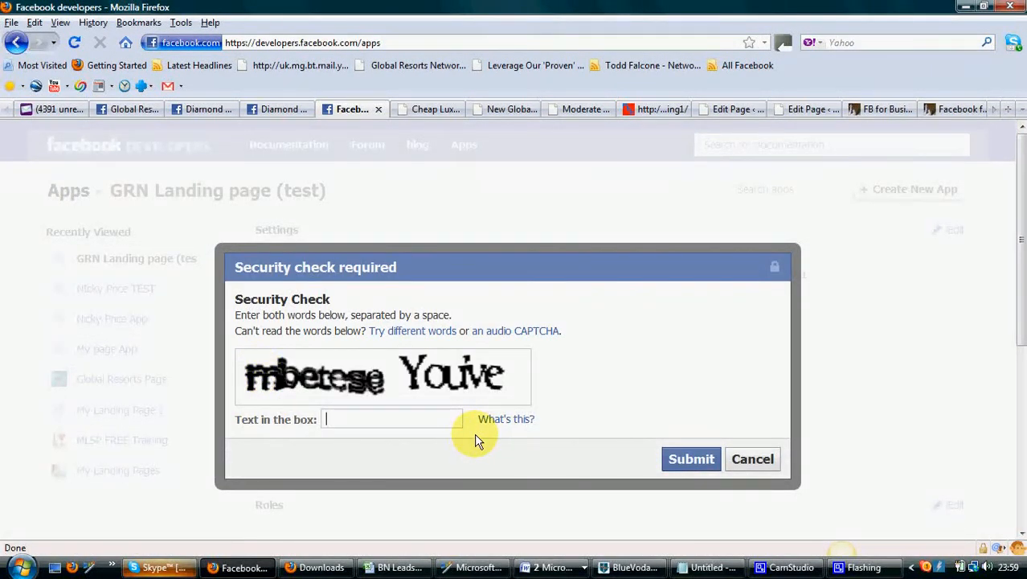
# Enter the security check words in the text box and submit them
pyautogui.write("mbetese You've")
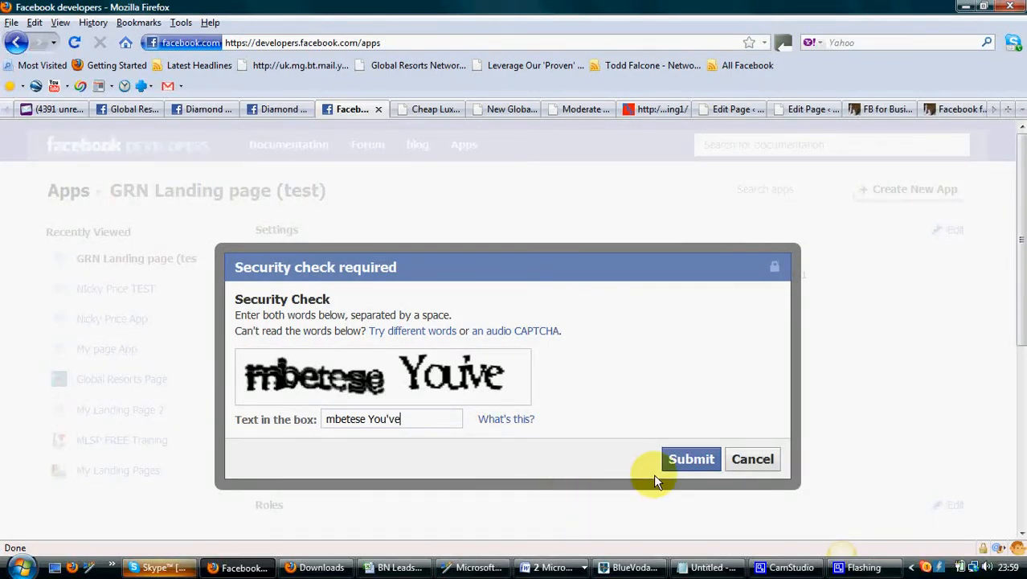
pyautogui.click(691, 460)
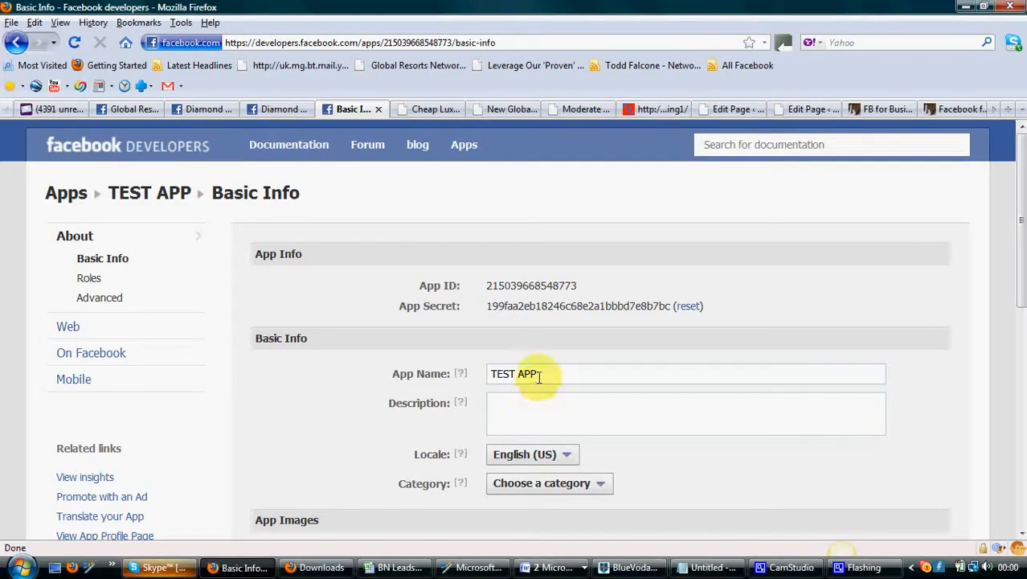
# Give the app the description Test App
pyautogui.scroll(-3, 537, 377)
pyautogui.click(514, 299)
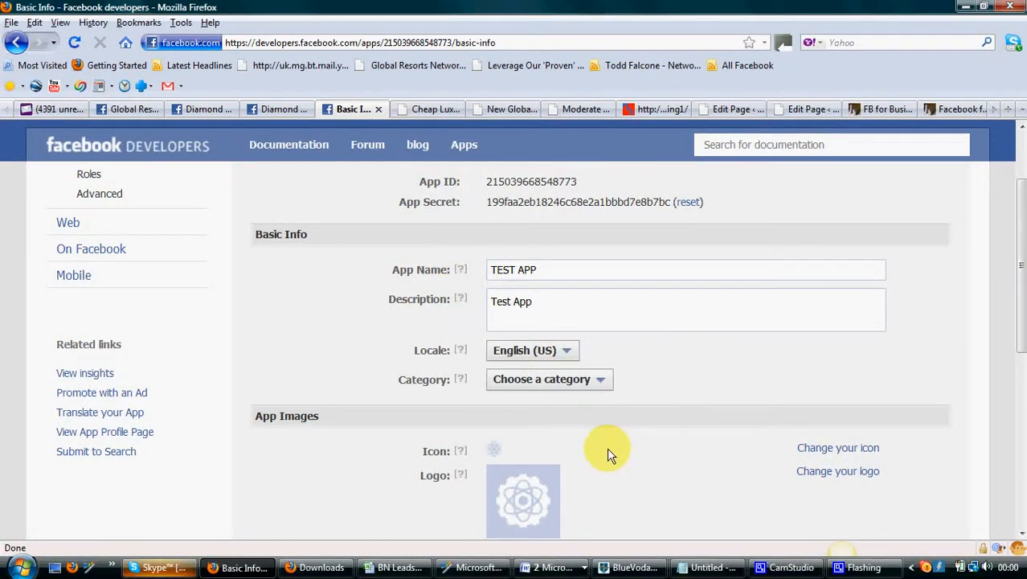
pyautogui.scroll(-3, 618, 450)
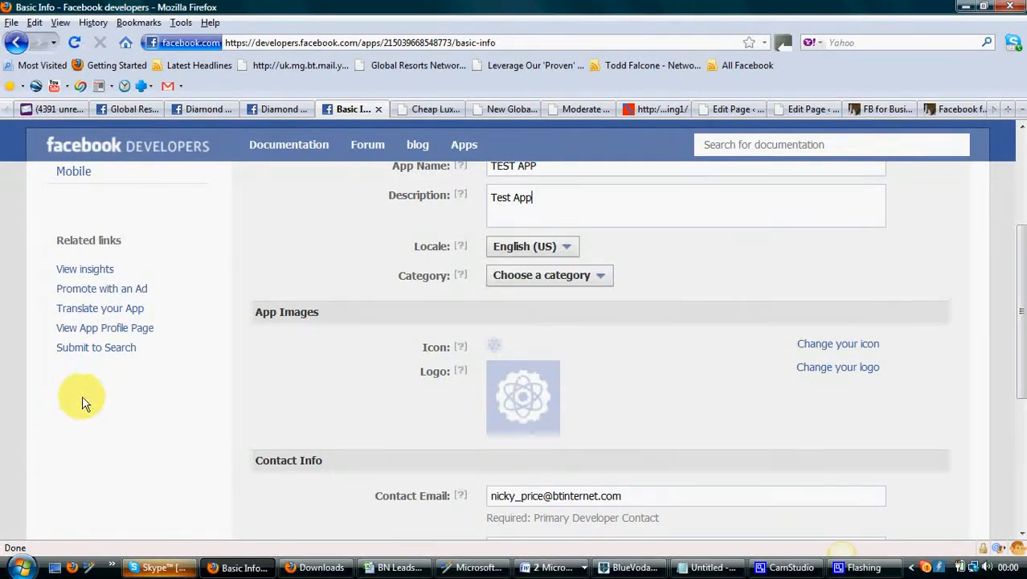
pyautogui.moveTo(463, 351)
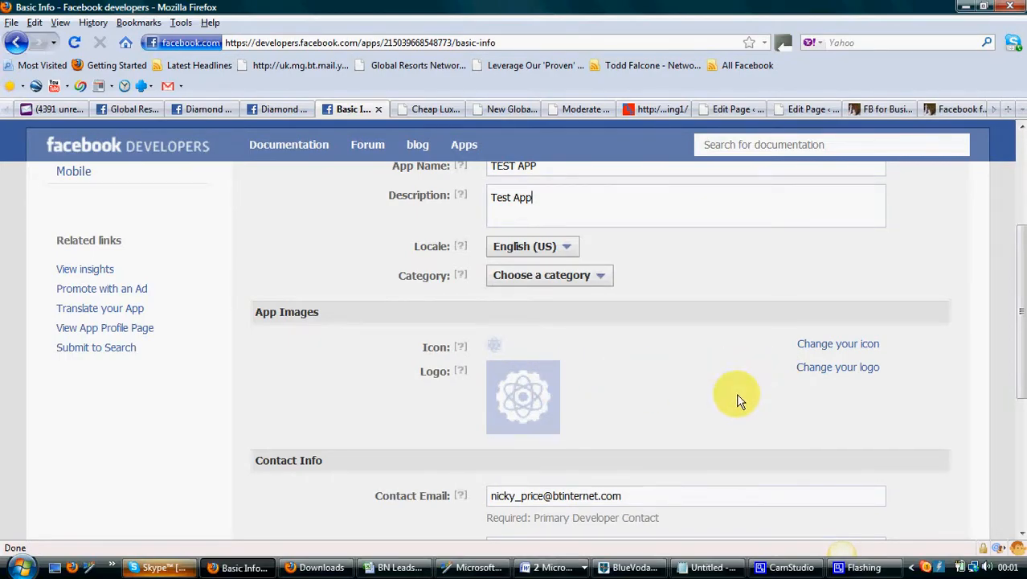
pyautogui.scroll(-2, 715, 400)
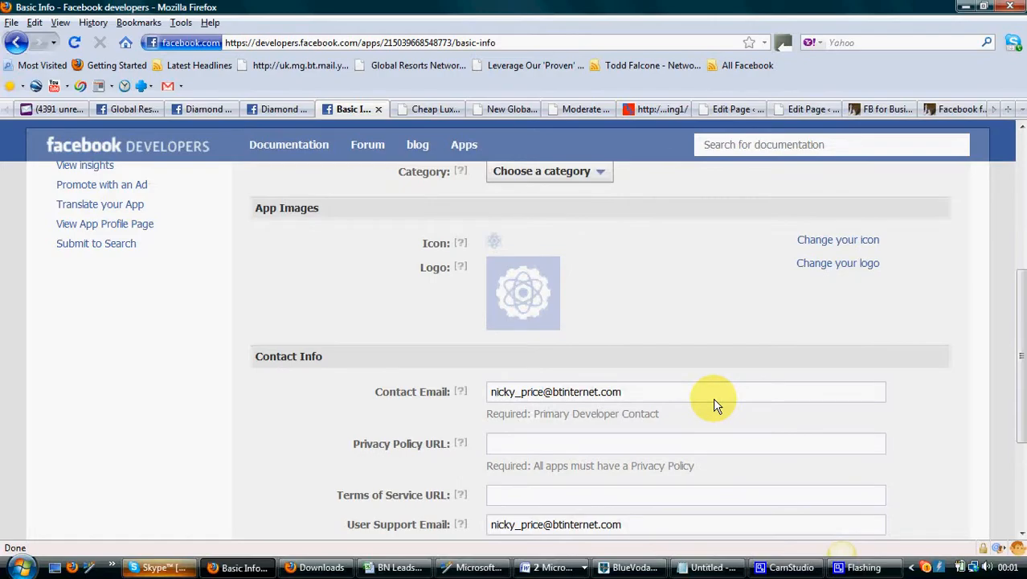
pyautogui.scroll(-2, 715, 400)
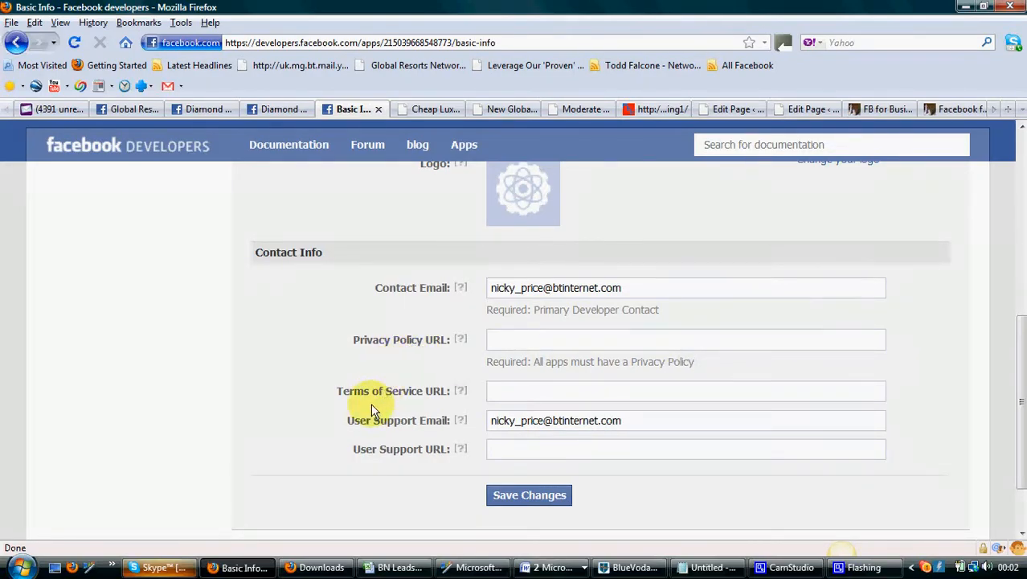
pyautogui.doubleClick(521, 344)
pyautogui.click(565, 360)
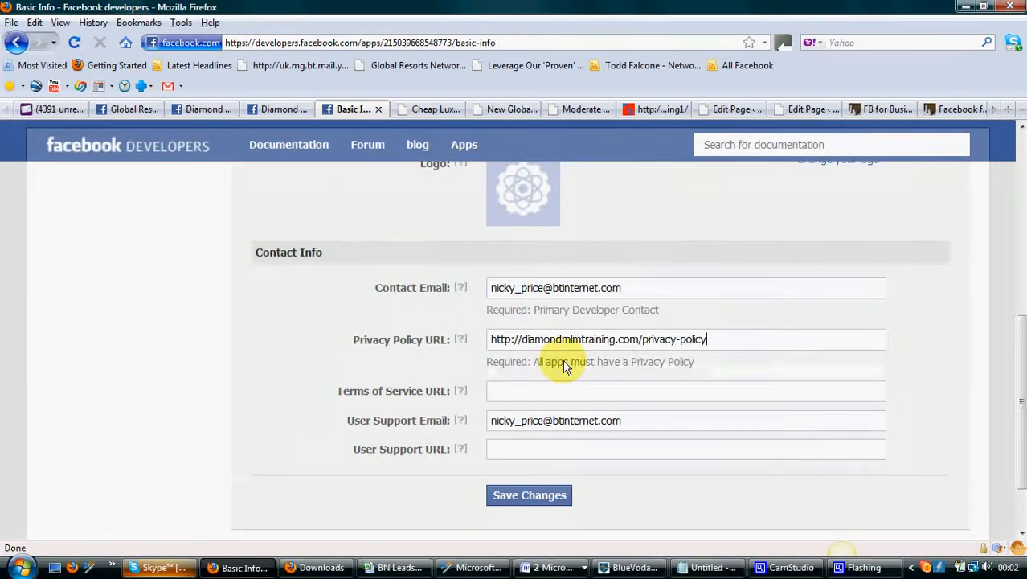
pyautogui.doubleClick(512, 391)
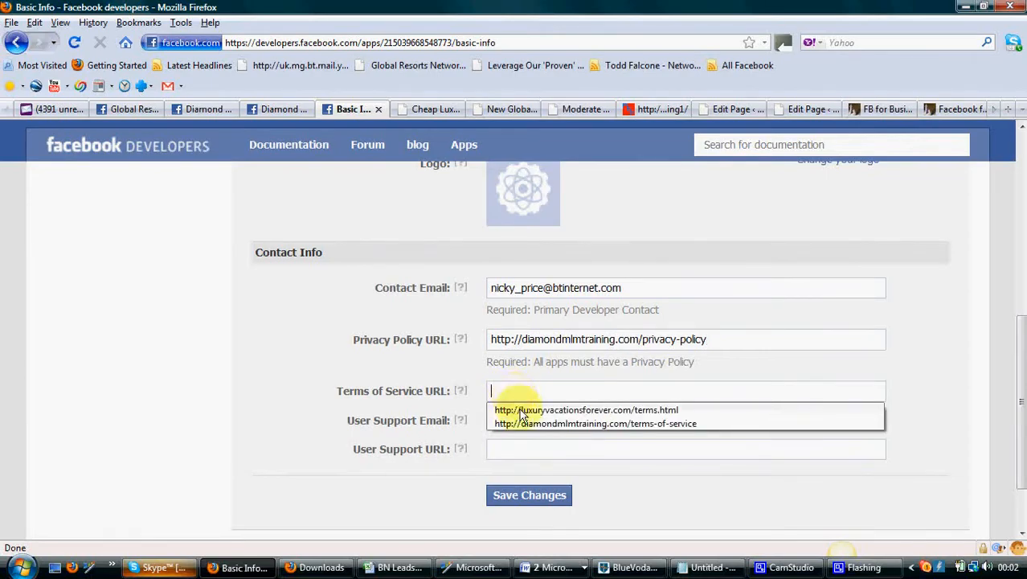
pyautogui.click(524, 423)
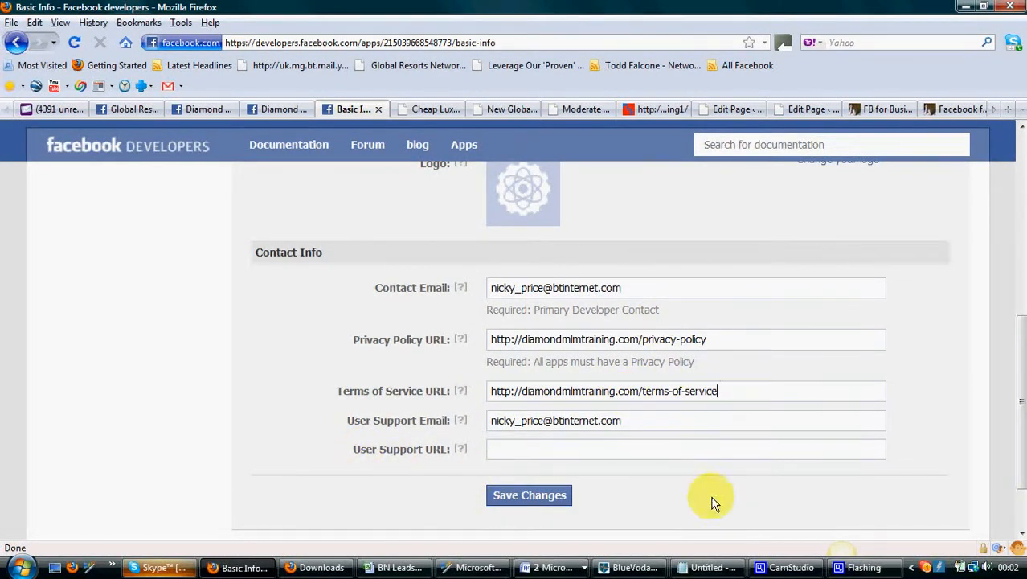
pyautogui.scroll(-2, 715, 500)
pyautogui.click(525, 409)
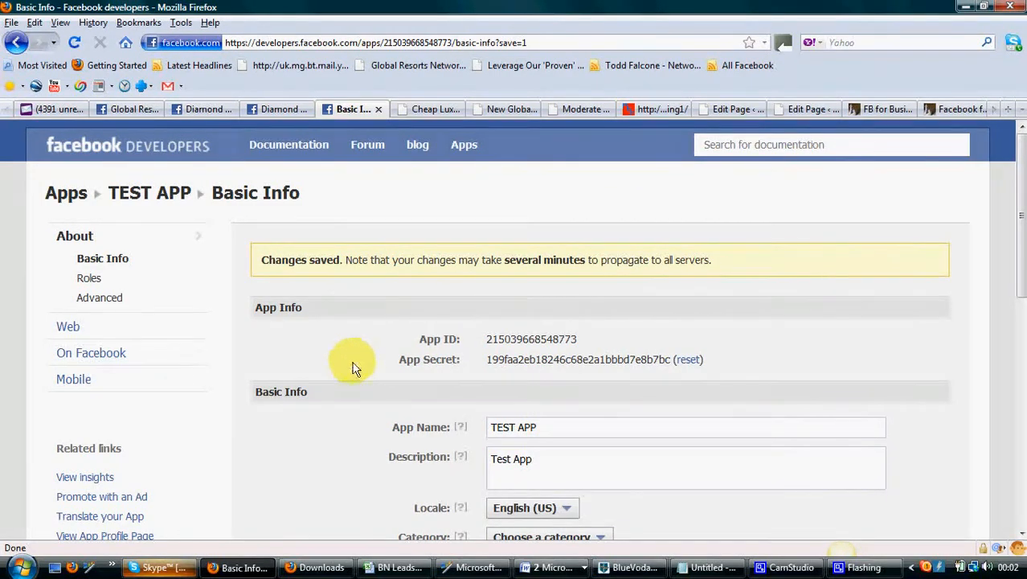
# Open the app's On Facebook canvas settings and bring the Canvas URL fields into view
pyautogui.scroll(-3, 358, 377)
pyautogui.scroll(3, 355, 385)
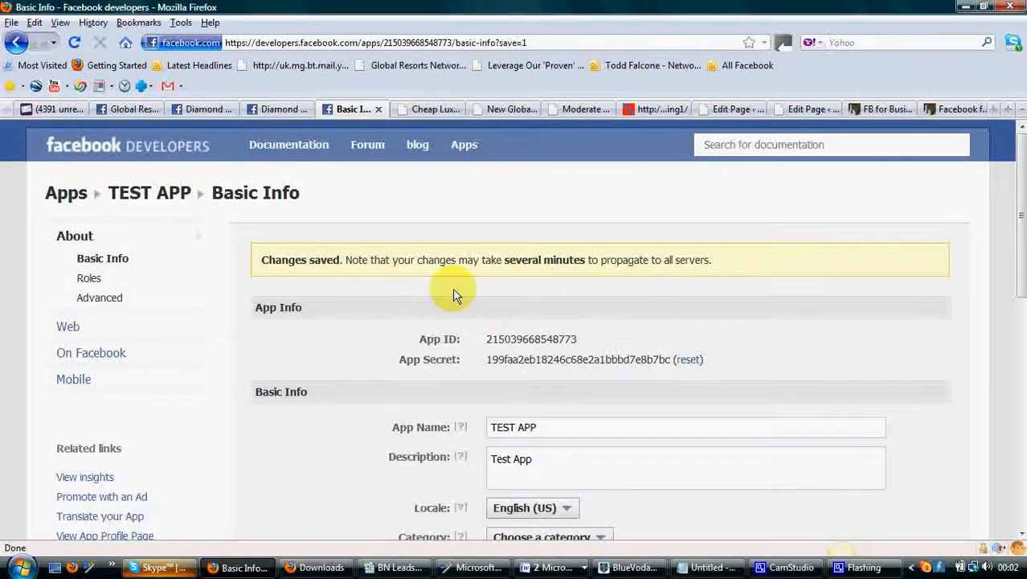
pyautogui.click(103, 353)
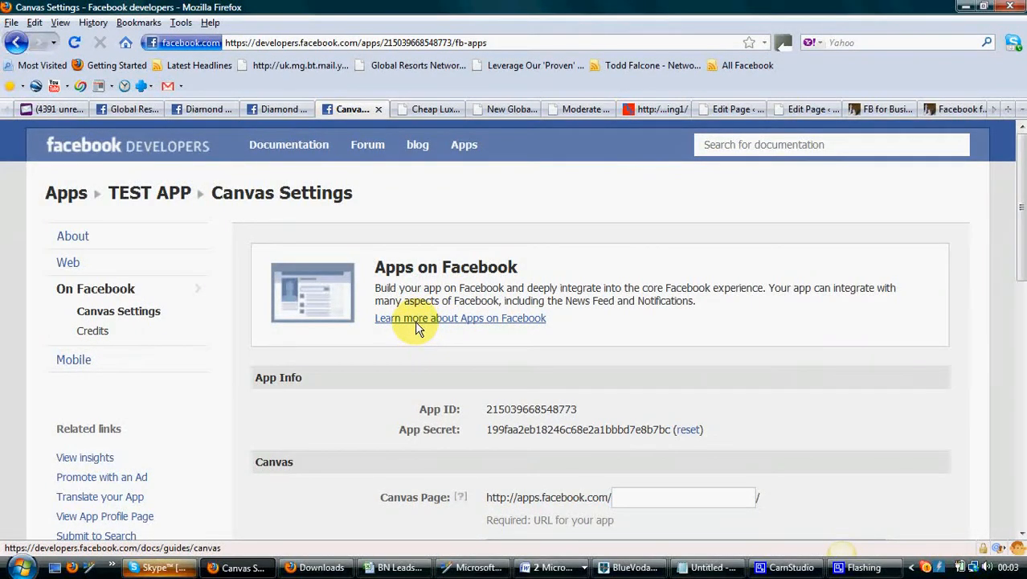
pyautogui.scroll(-5, 438, 339)
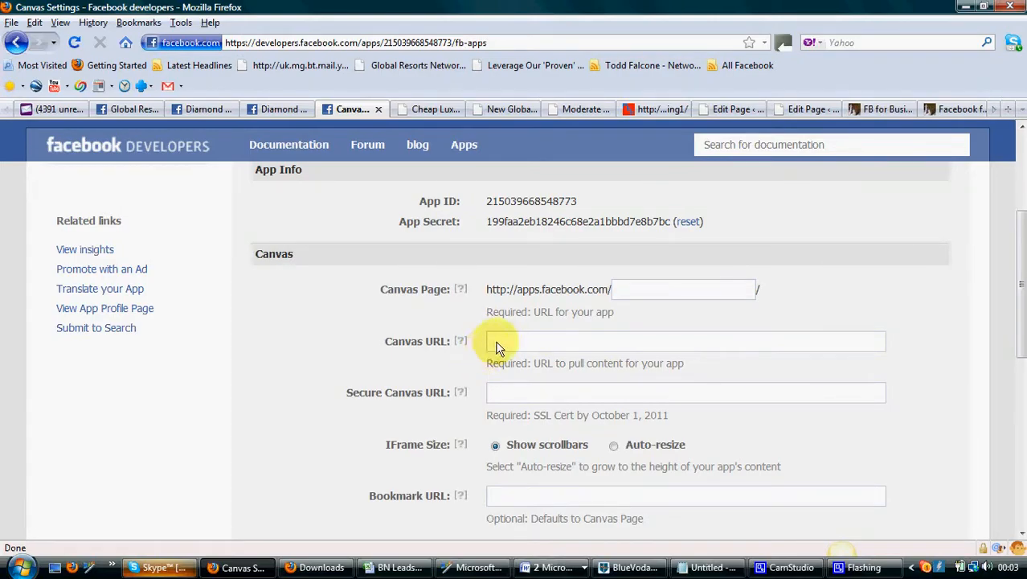
# Select the landing page URL in the Cheap Luxury Vacations tab and return to the canvas settings
pyautogui.click(429, 116)
pyautogui.moveTo(442, 46); pyautogui.dragTo(143, 45)
pyautogui.hotkey('ctrl', 'c')
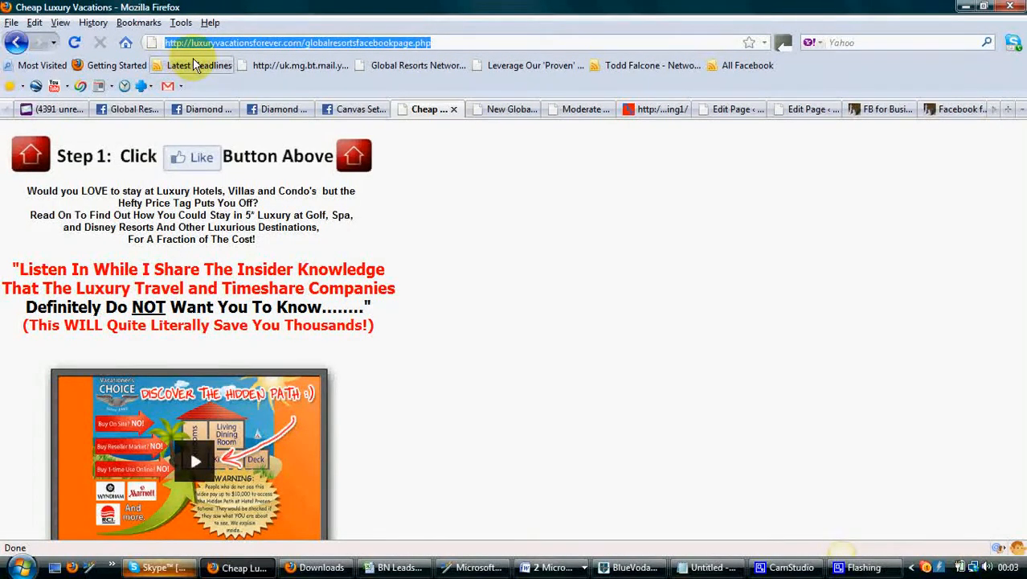
pyautogui.click(365, 110)
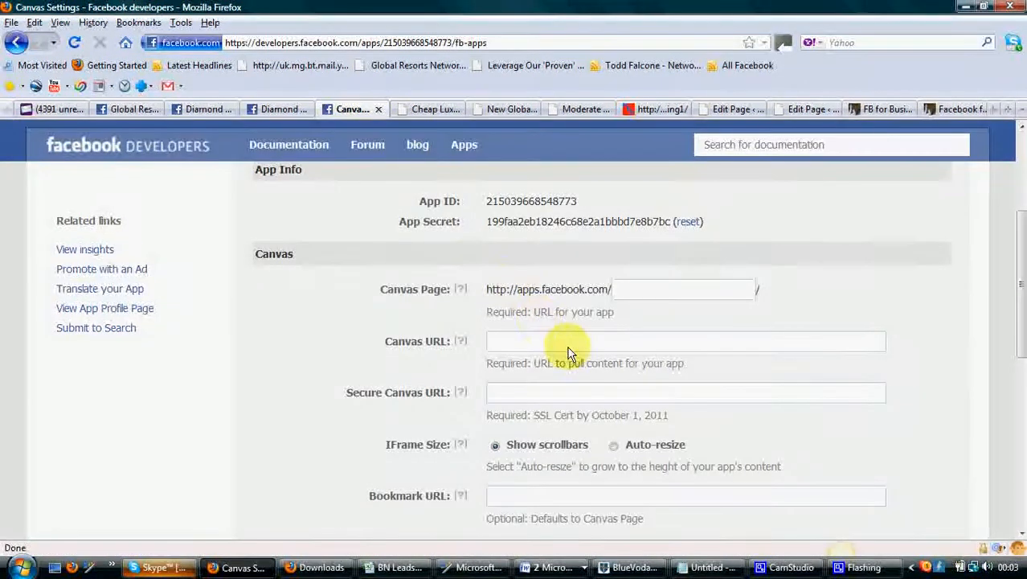
pyautogui.doubleClick(514, 344)
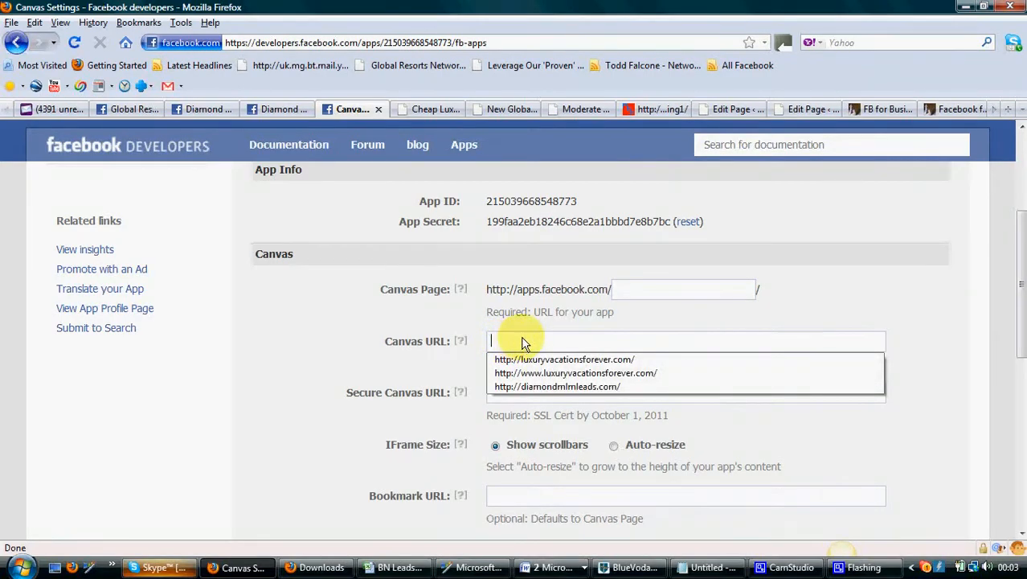
pyautogui.hotkey('ctrl', 'v')
pyautogui.moveTo(655, 339); pyautogui.dragTo(817, 337)
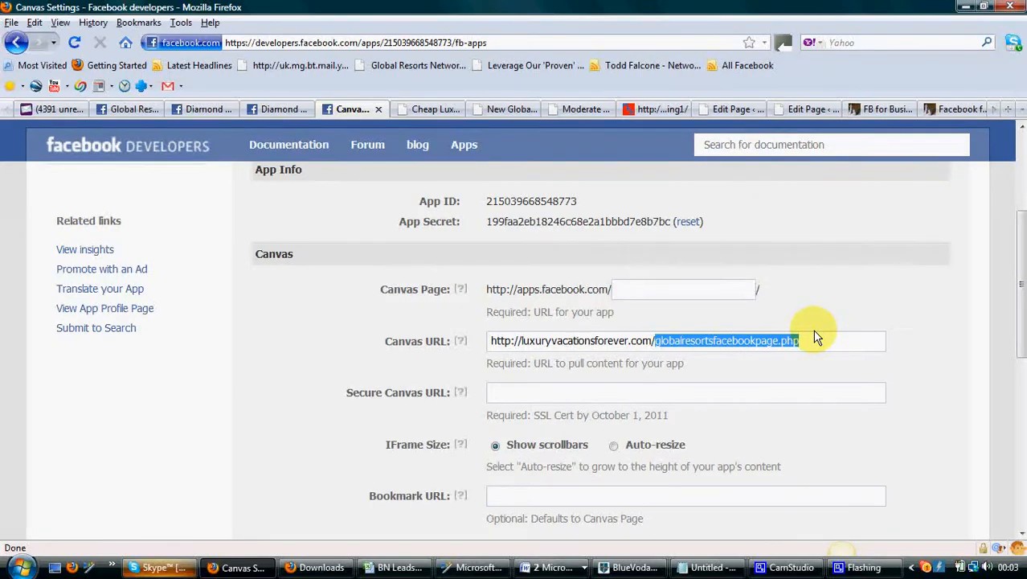
pyautogui.press('BackSpace')
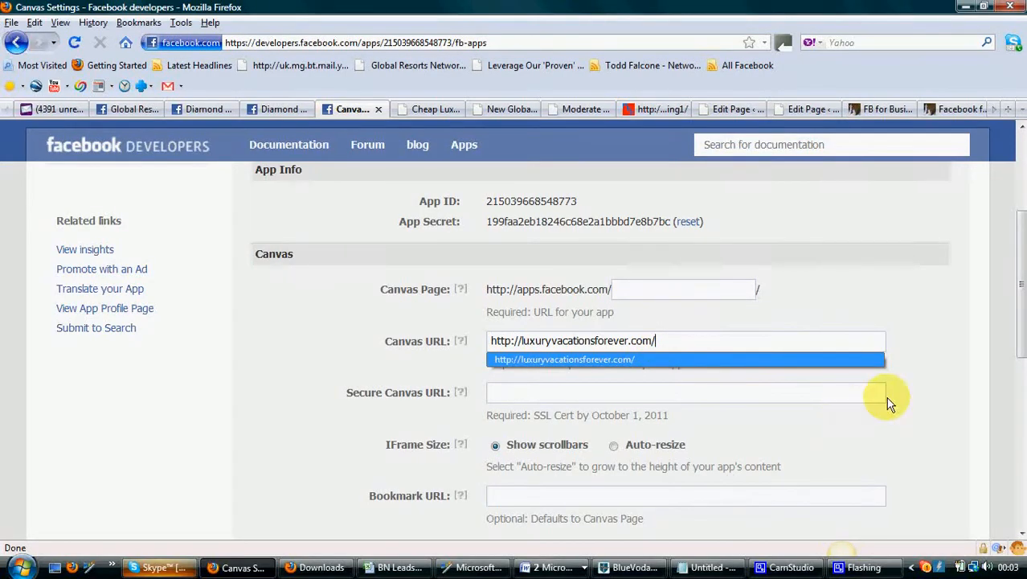
pyautogui.click(919, 376)
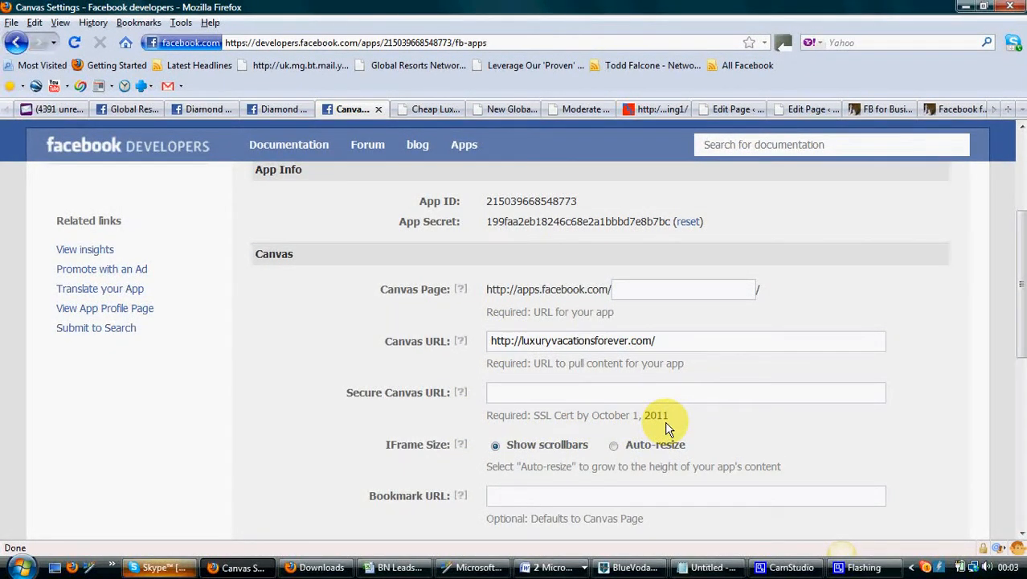
# Set the IFrame Size to Auto-resize
pyautogui.doubleClick(496, 394)
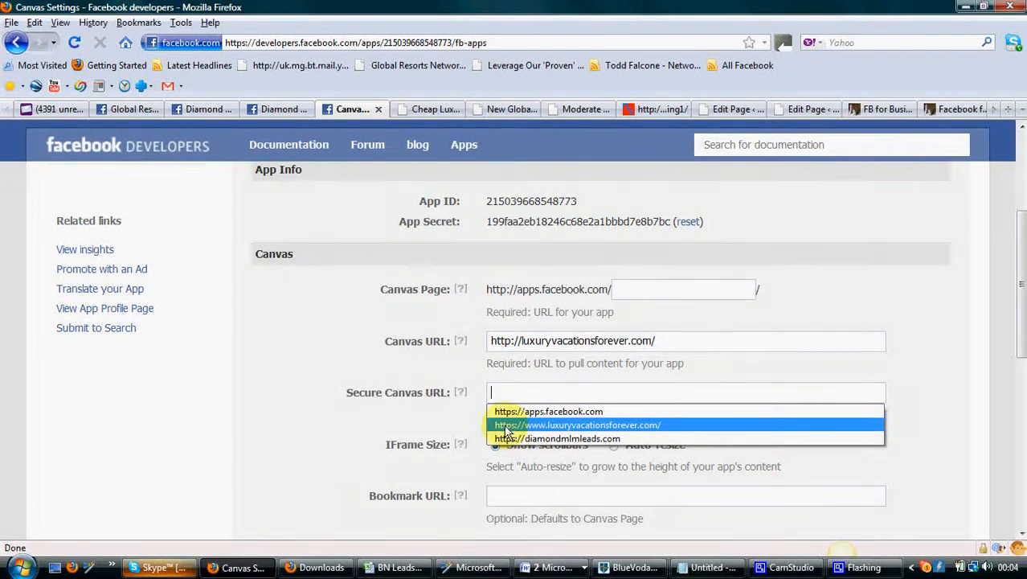
pyautogui.click(299, 412)
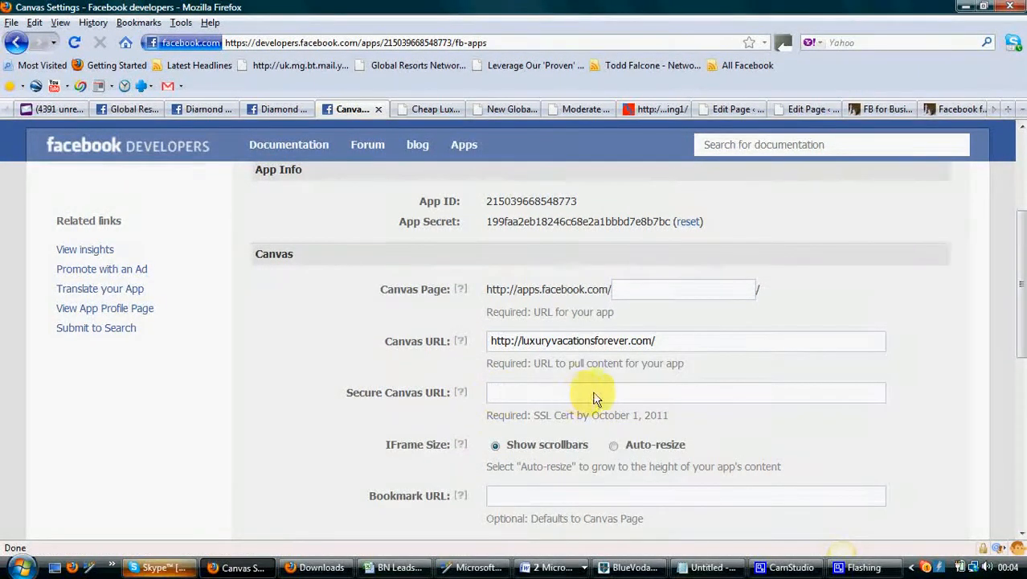
pyautogui.scroll(-2, 771, 428)
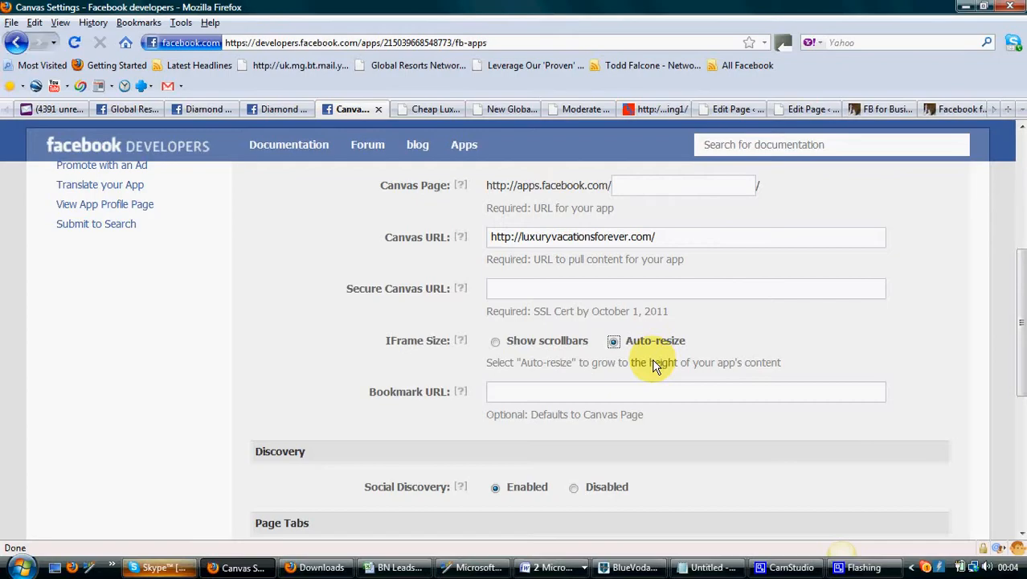
pyautogui.click(611, 344)
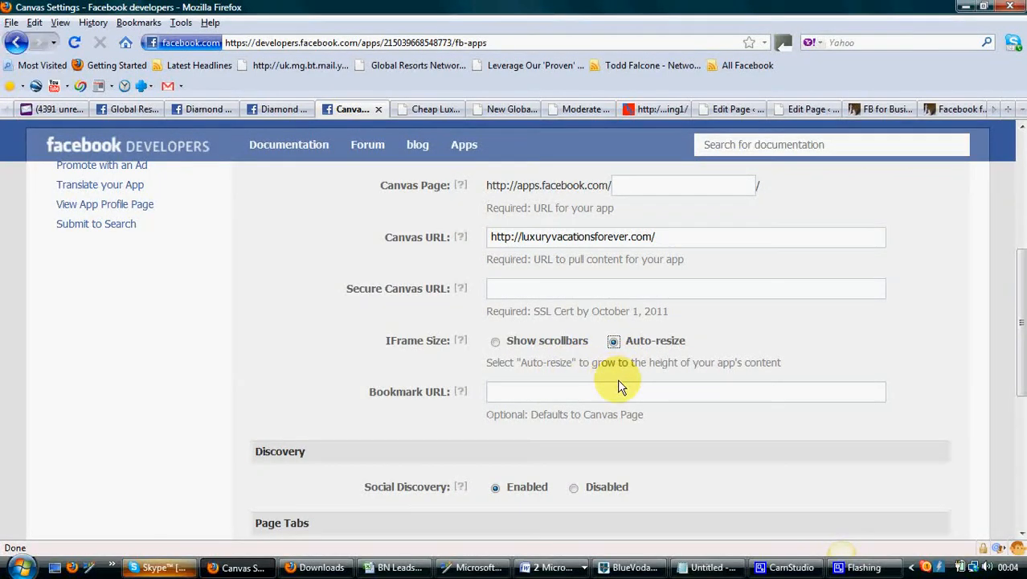
# Set the Page Tab Name to FREE Video Training
pyautogui.scroll(-3, 679, 388)
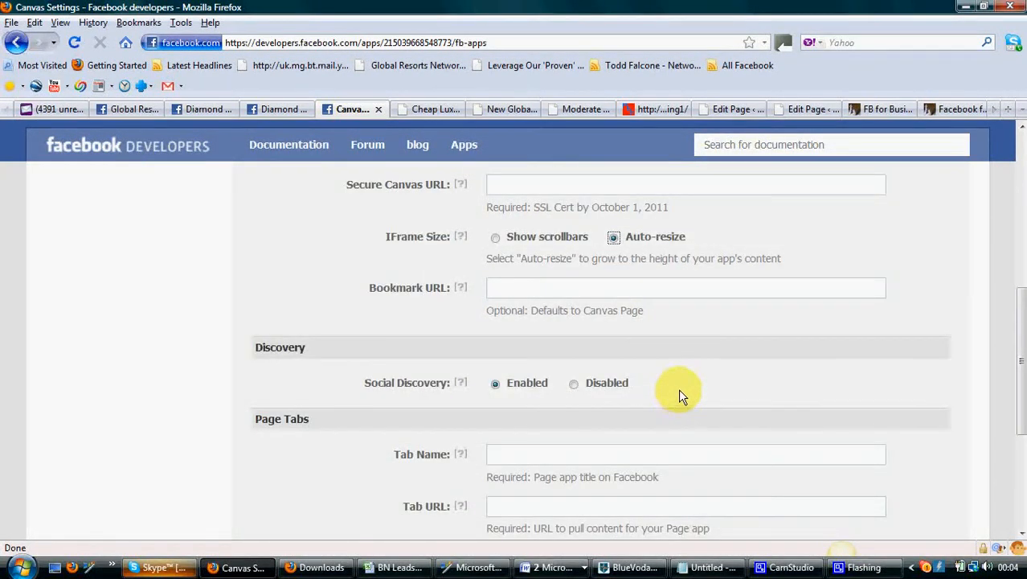
pyautogui.scroll(-3, 676, 390)
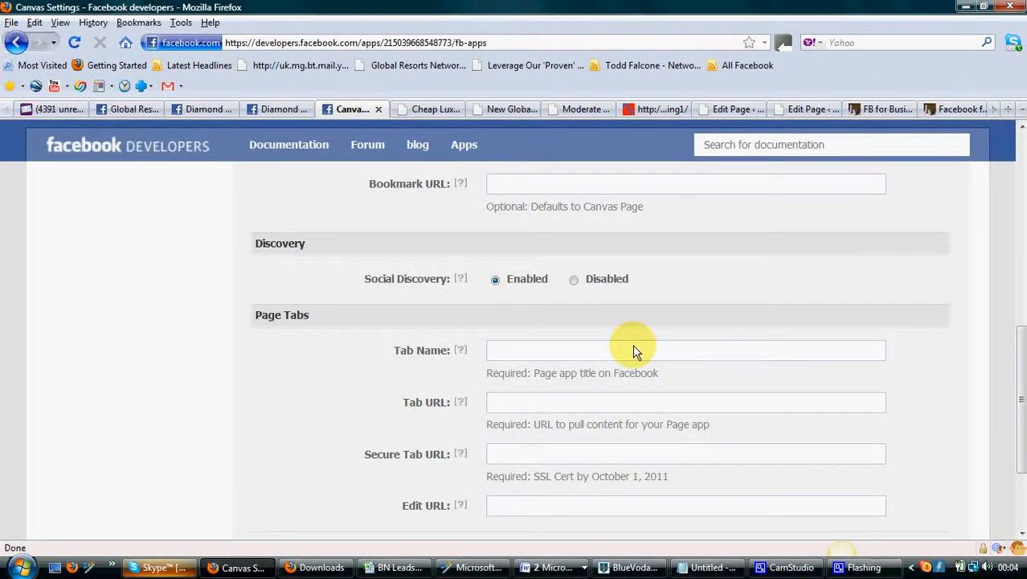
pyautogui.scroll(-3, 633, 344)
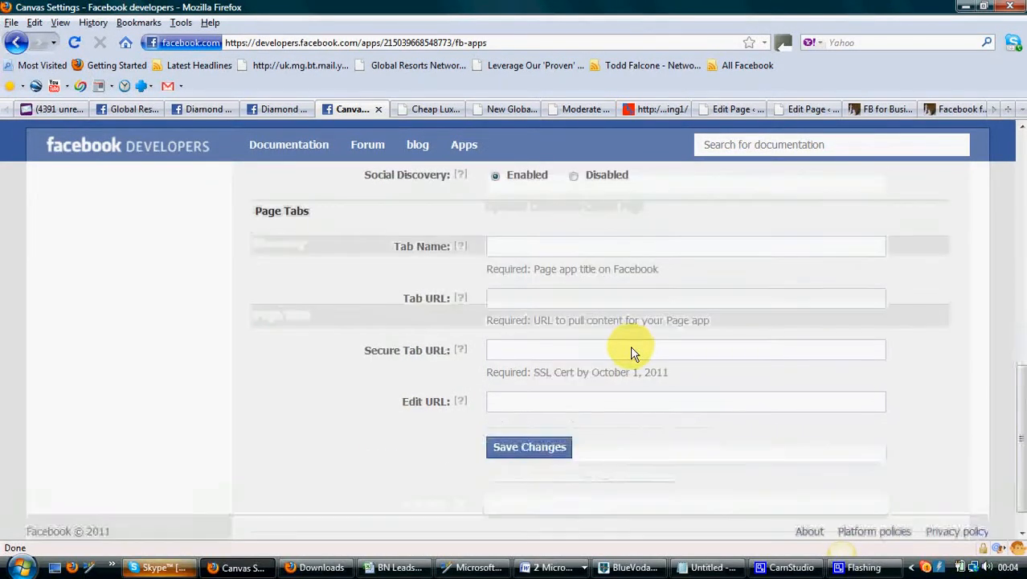
pyautogui.click(507, 249)
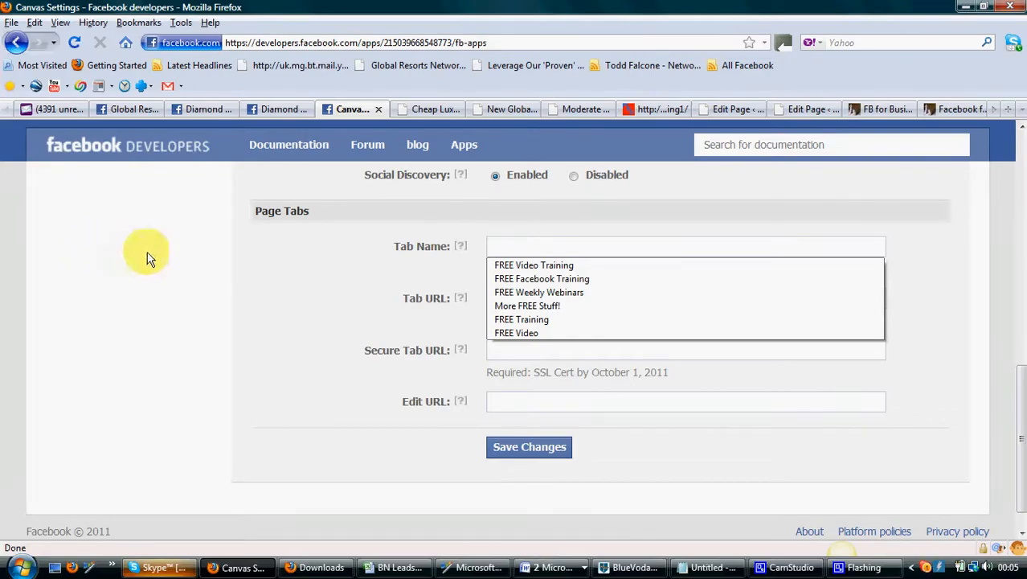
pyautogui.click(557, 266)
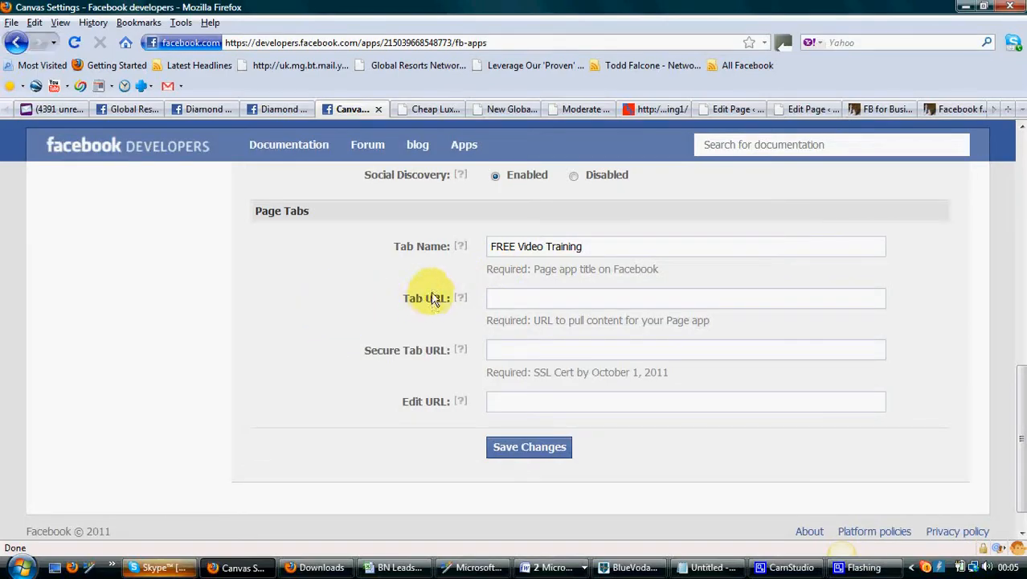
pyautogui.click(504, 300)
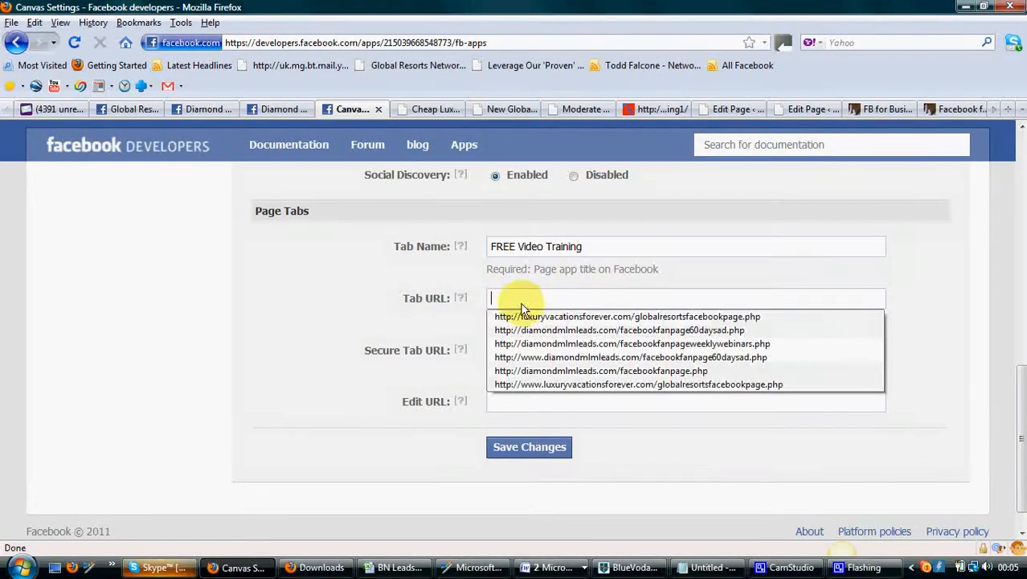
pyautogui.hotkey('ctrl', 'v')
pyautogui.click(834, 317)
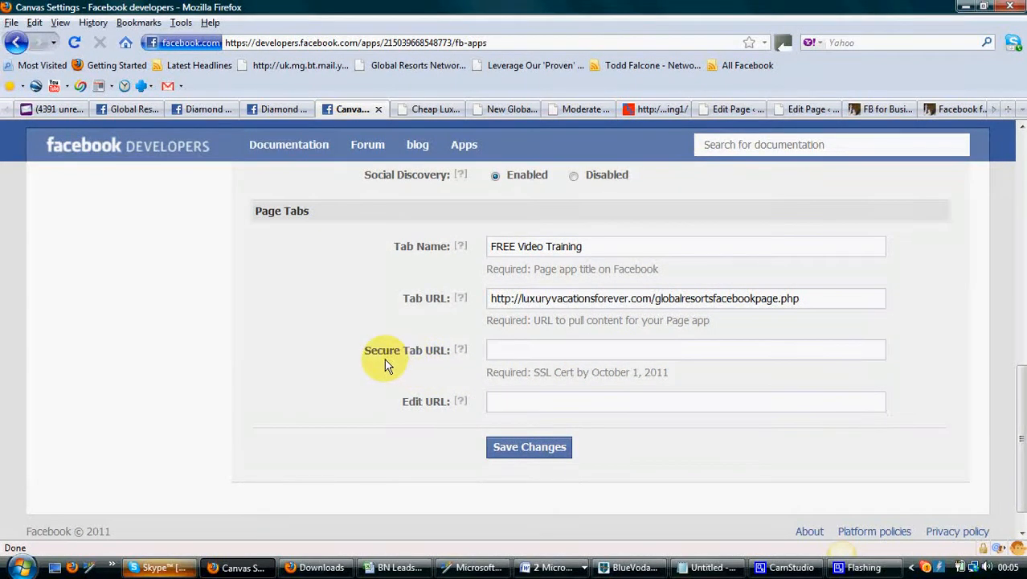
pyautogui.moveTo(463, 354)
pyautogui.click(543, 453)
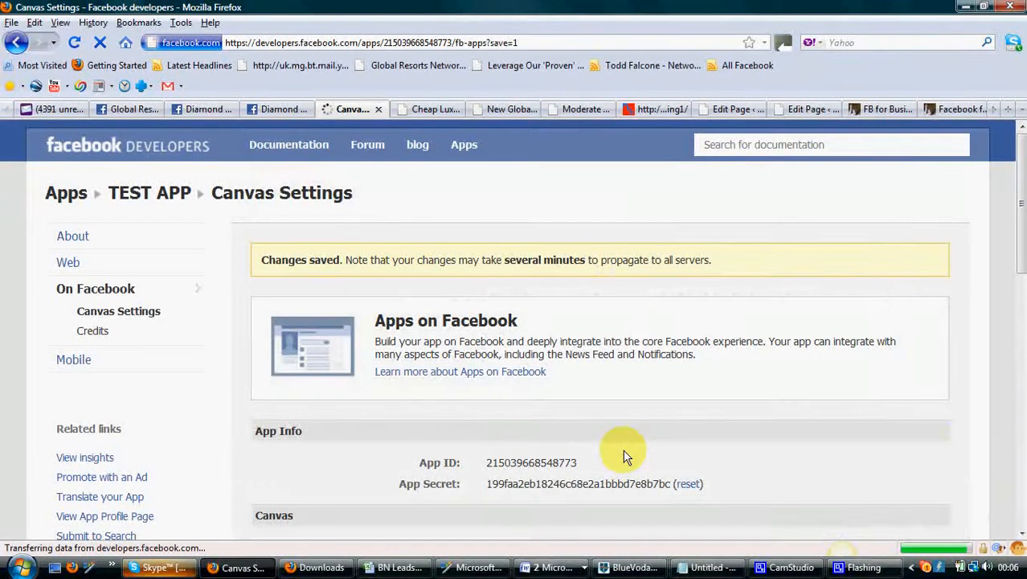
# Open the app's profile page from the canvas settings
pyautogui.scroll(-3, 492, 408)
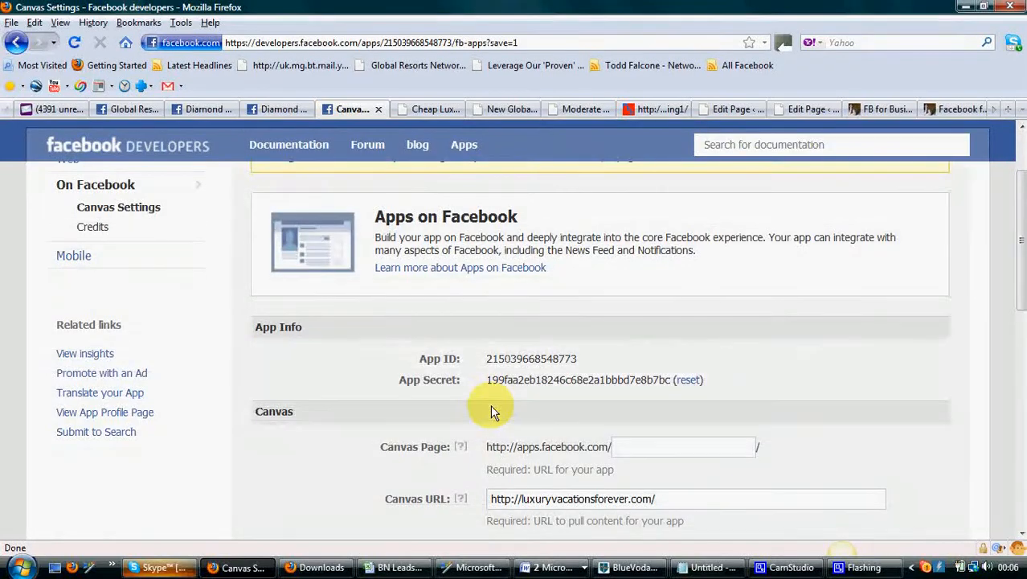
pyautogui.scroll(3, 366, 381)
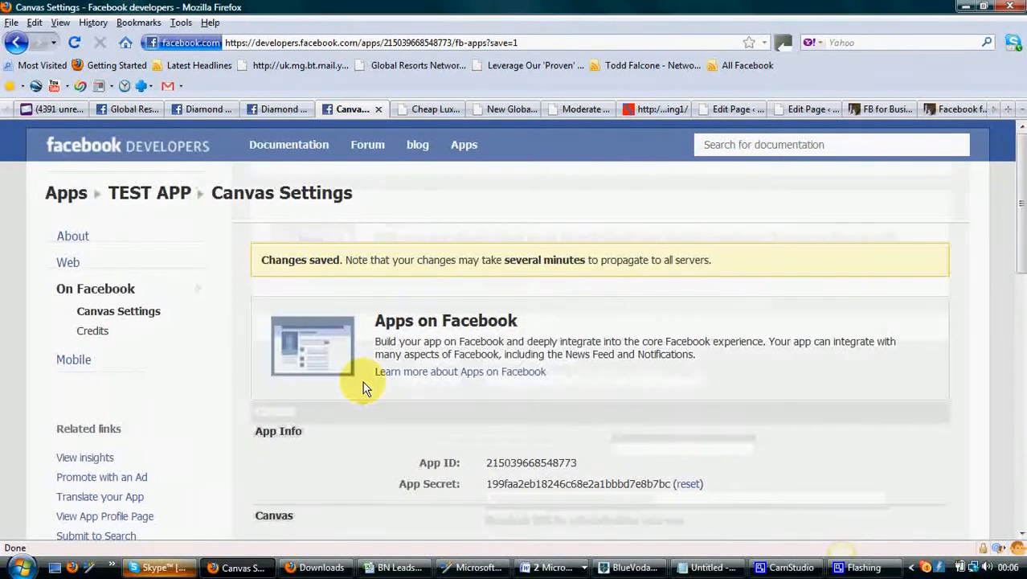
pyautogui.scroll(-3, 177, 378)
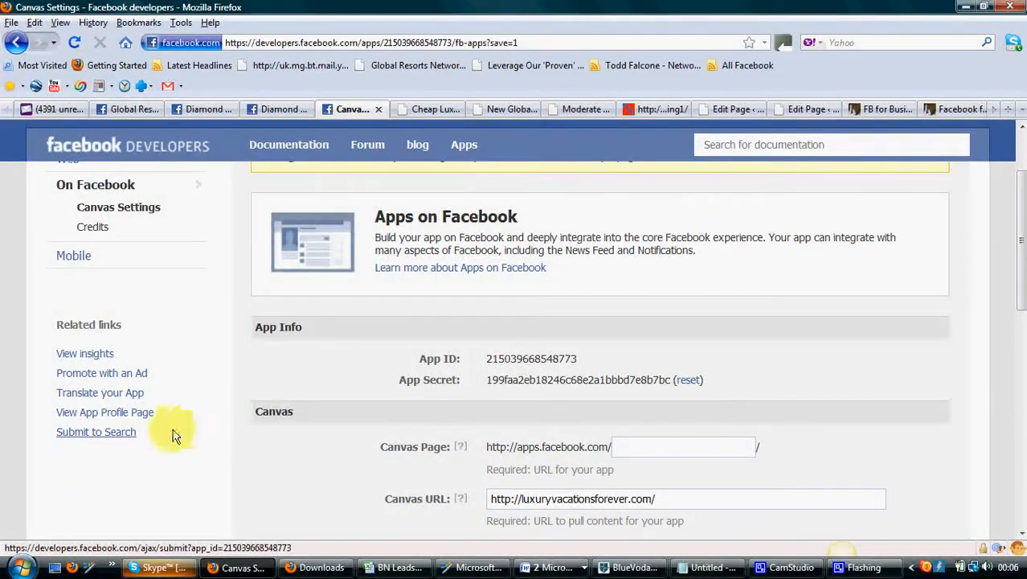
pyautogui.click(104, 414)
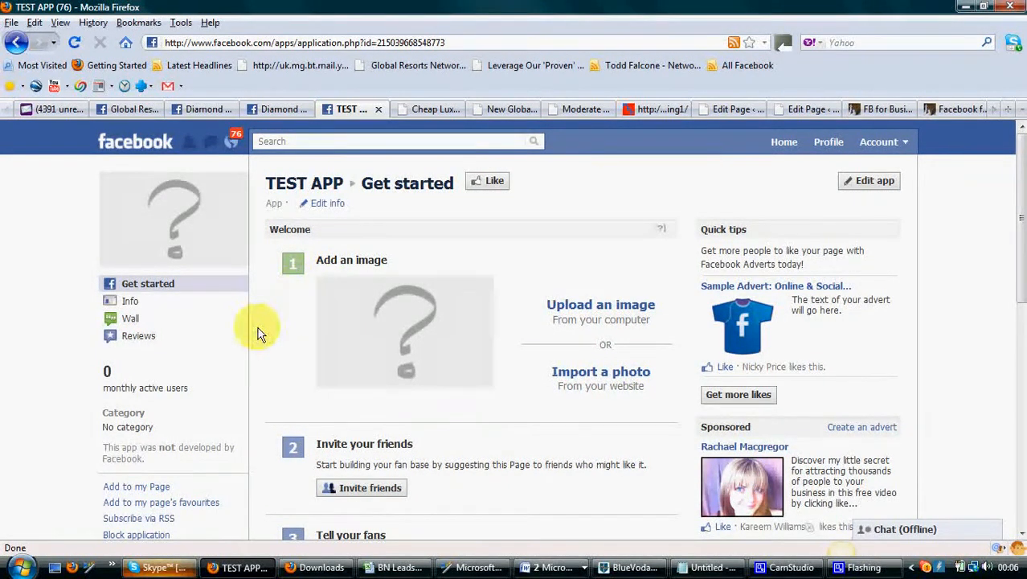
# Add TEST APP to the Diamond MLM Tribe fan page and close the page list
pyautogui.scroll(-2, 185, 366)
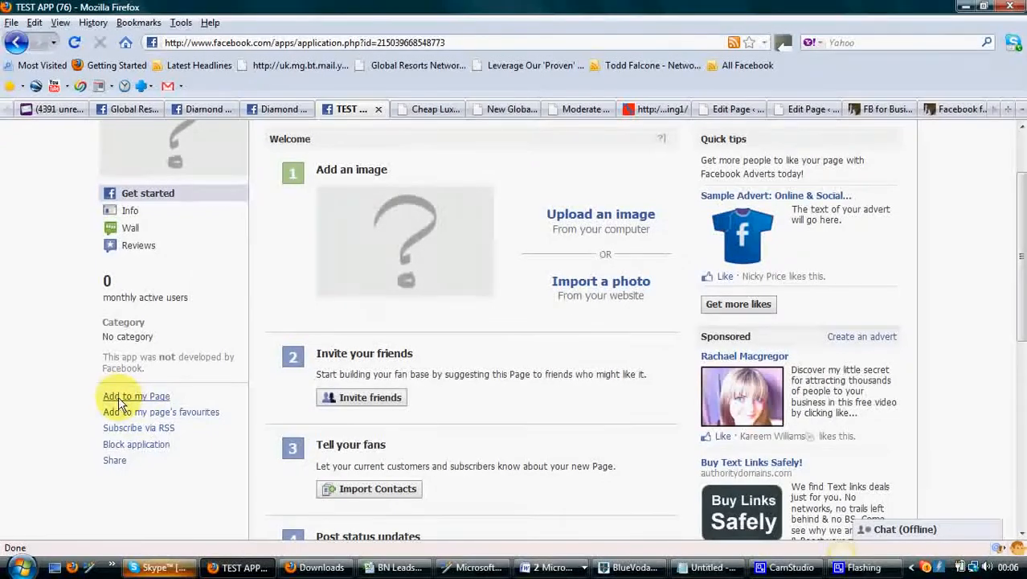
pyautogui.click(158, 396)
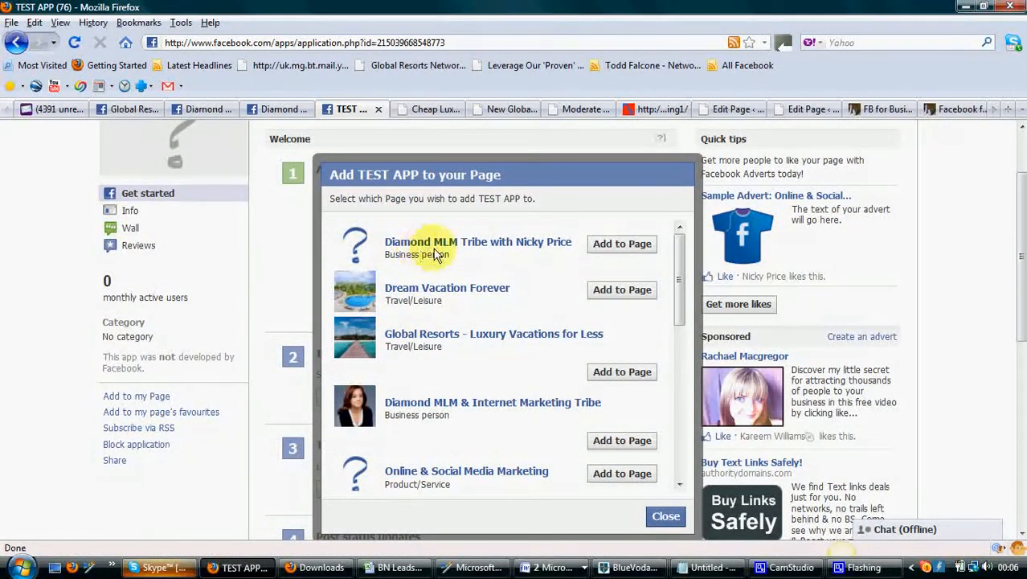
pyautogui.click(601, 248)
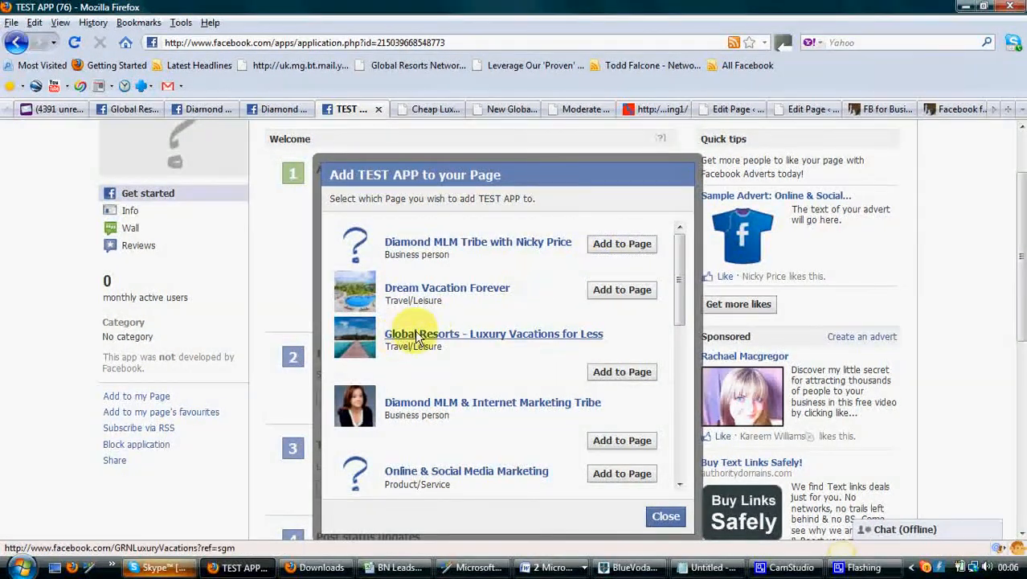
pyautogui.click(666, 517)
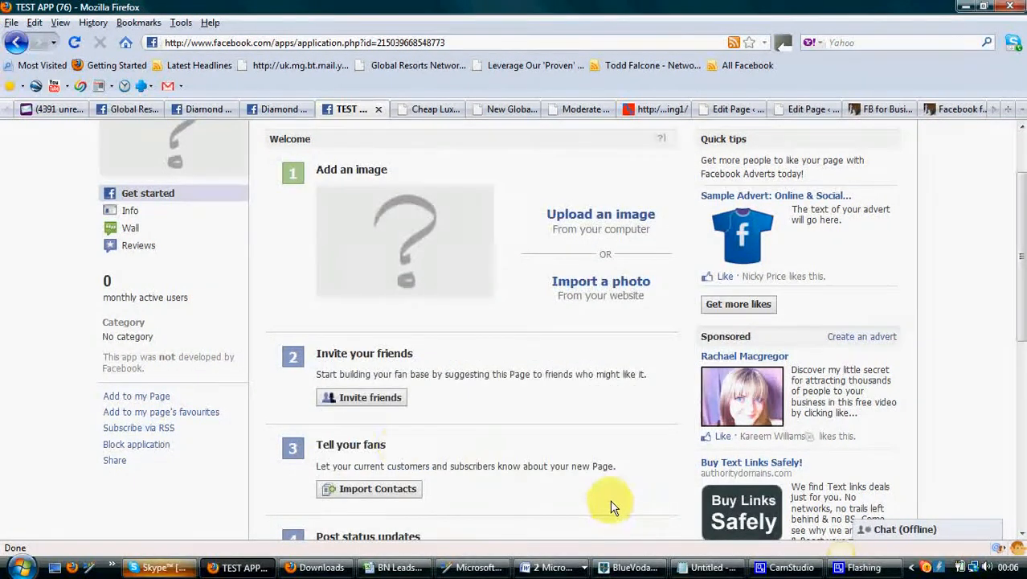
# Switch to the Diamond MLM Tribe fan page tab and reload it
pyautogui.scroll(2, 205, 422)
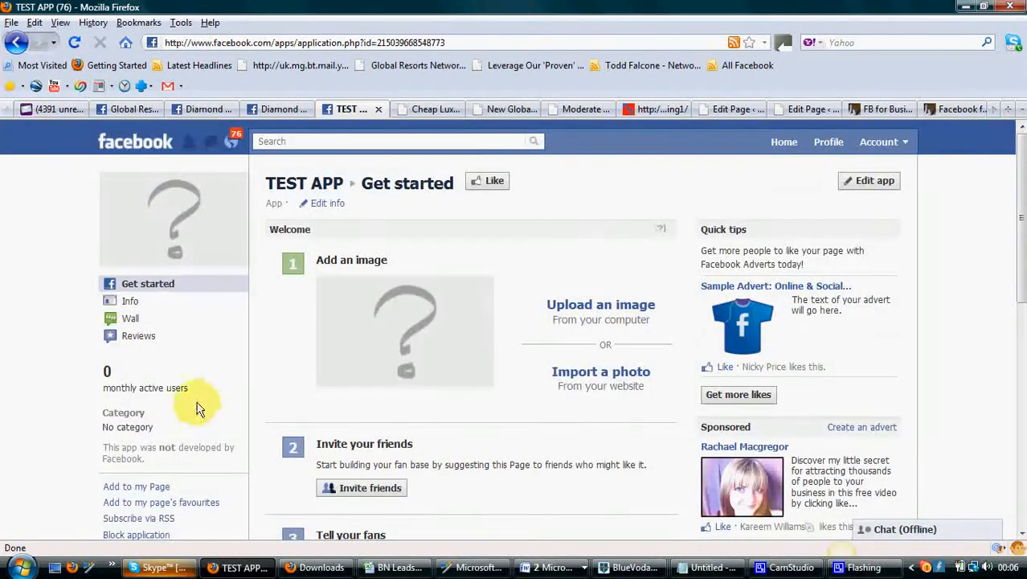
pyautogui.click(250, 113)
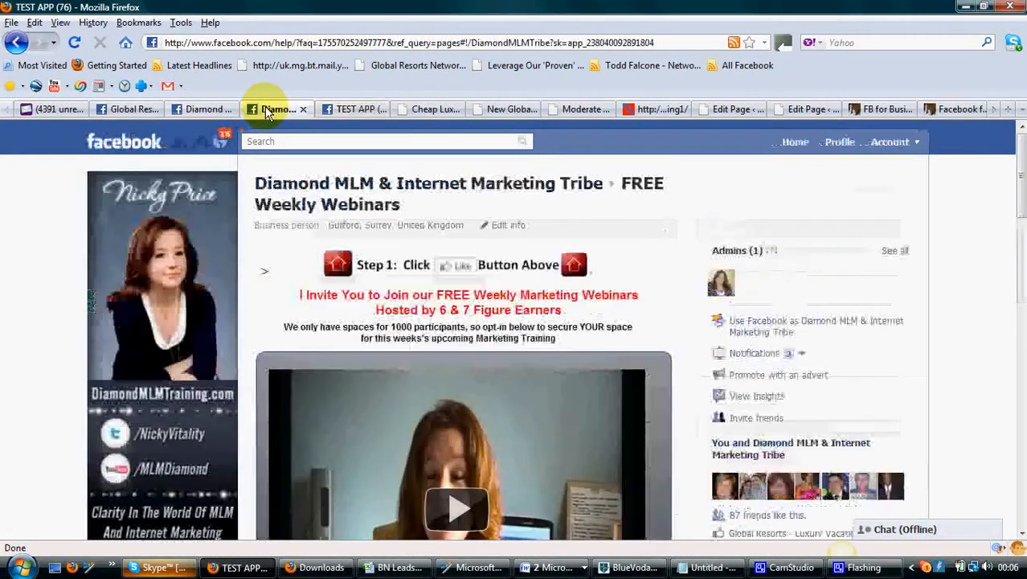
pyautogui.click(225, 110)
pyautogui.scroll(-2, 144, 241)
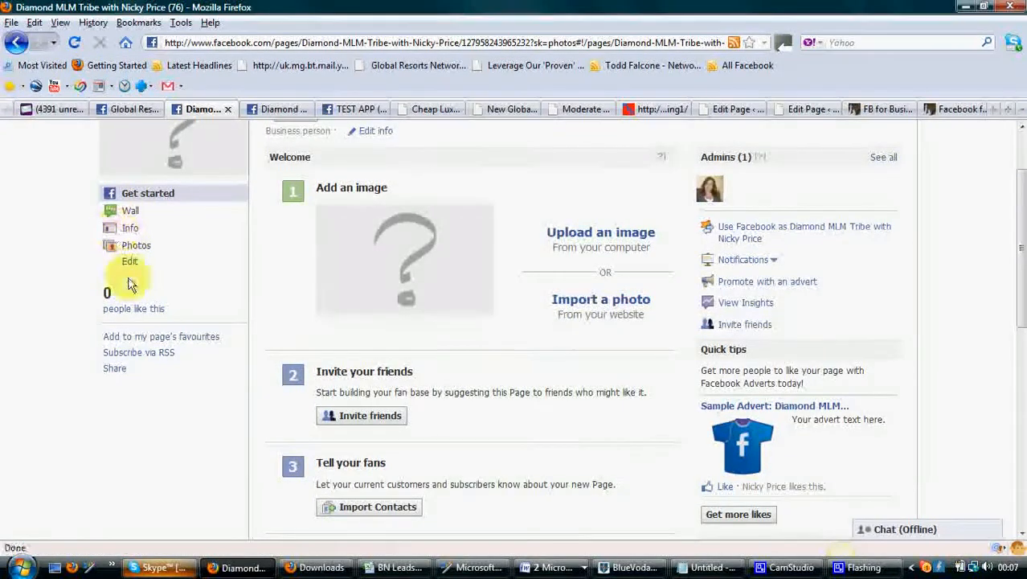
pyautogui.click(76, 43)
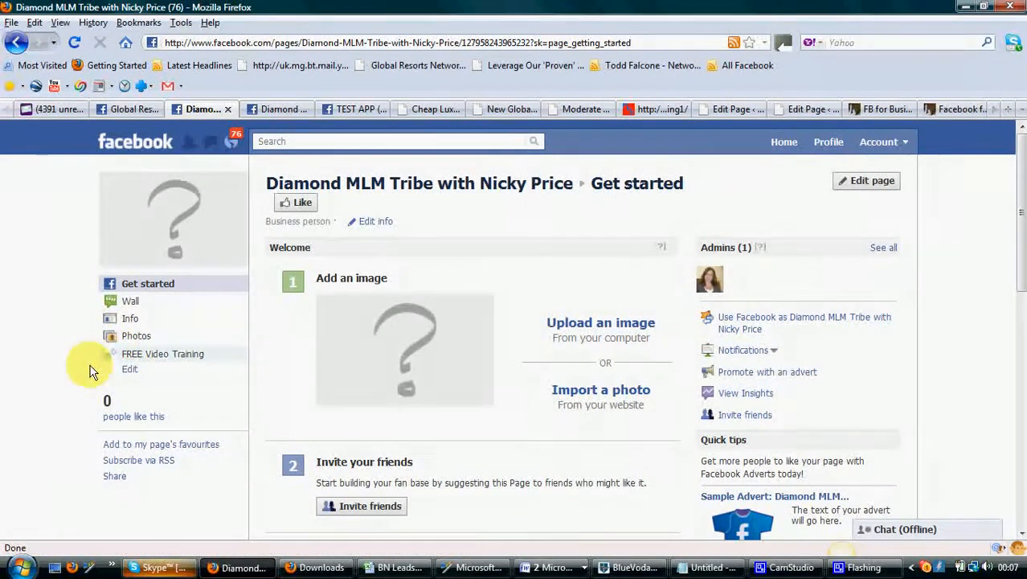
# Open the fan page's FREE Video Training tab, review the landing page and like the page
pyautogui.click(160, 356)
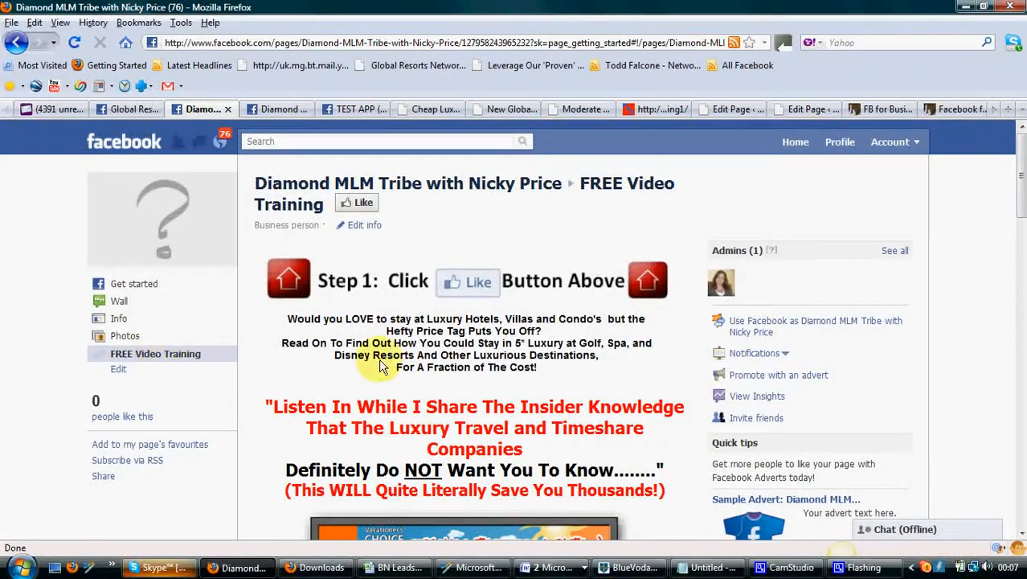
pyautogui.scroll(-2, 619, 394)
pyautogui.scroll(-6, 620, 396)
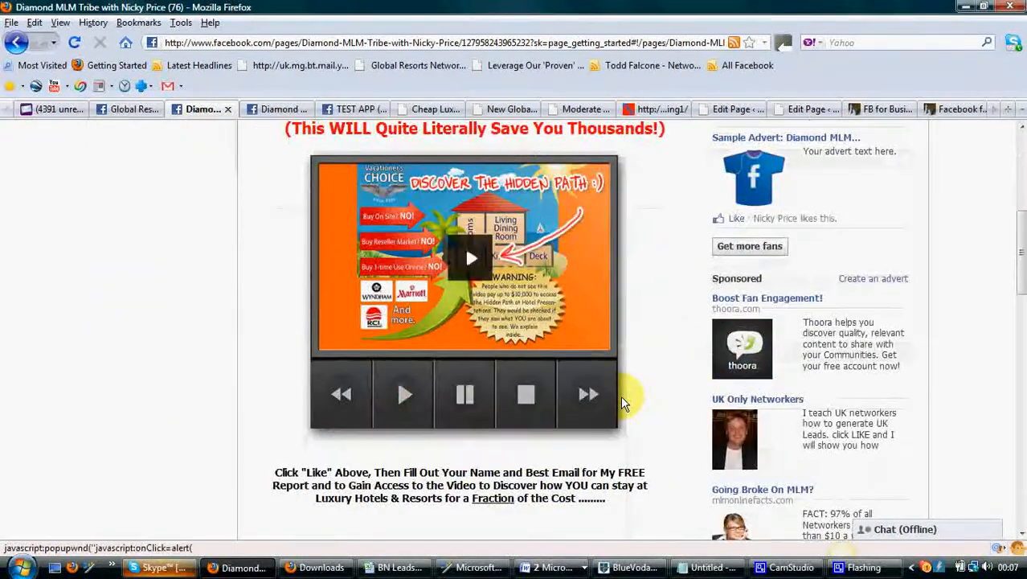
pyautogui.scroll(-8, 623, 430)
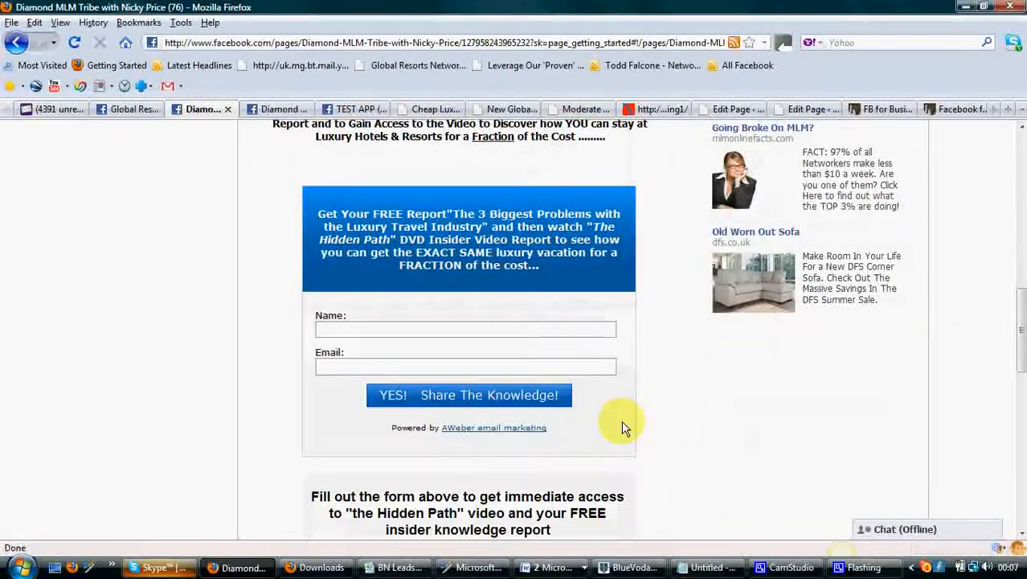
pyautogui.scroll(6, 619, 425)
pyautogui.scroll(10, 618, 423)
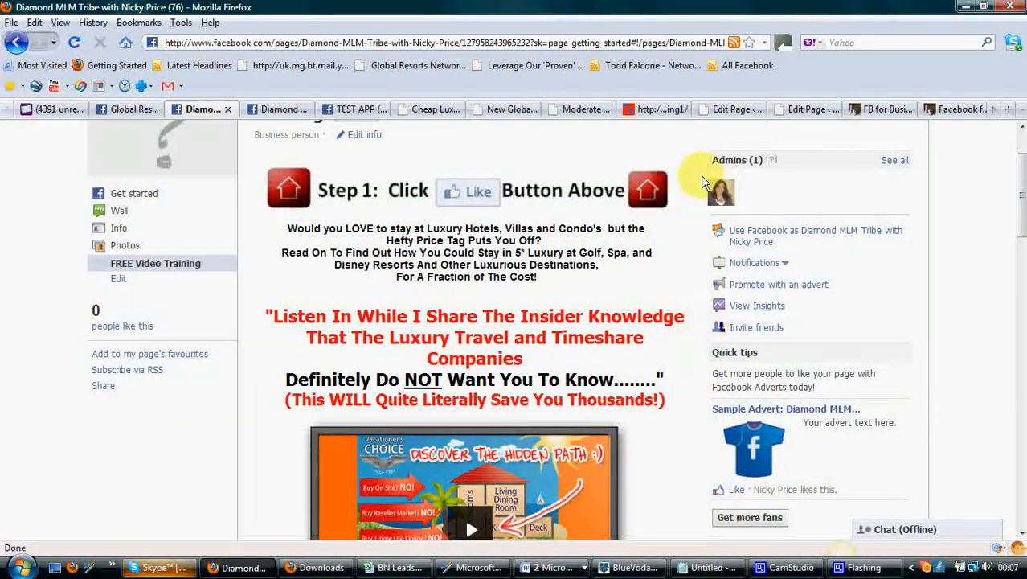
pyautogui.scroll(2, 672, 161)
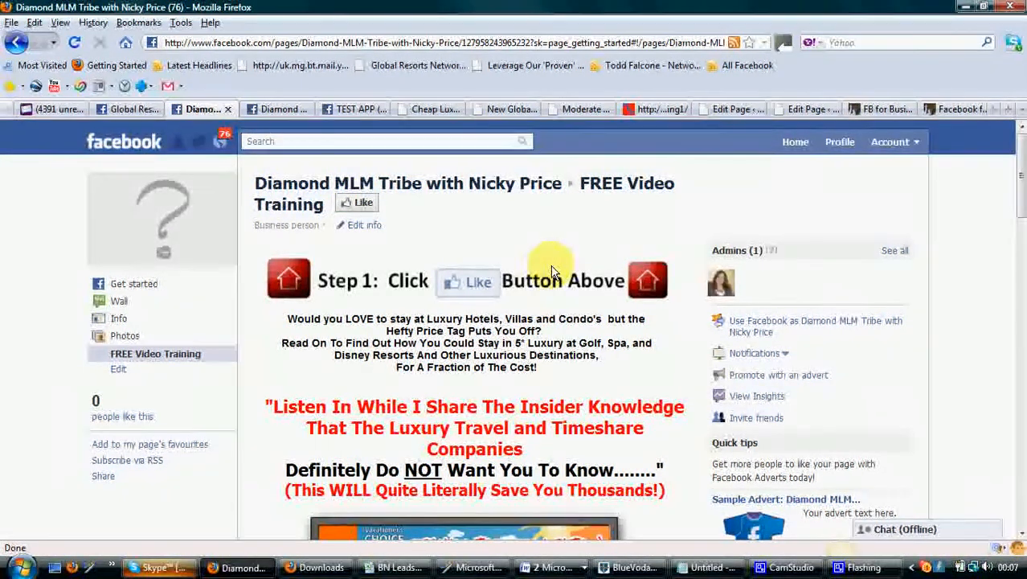
pyautogui.click(357, 203)
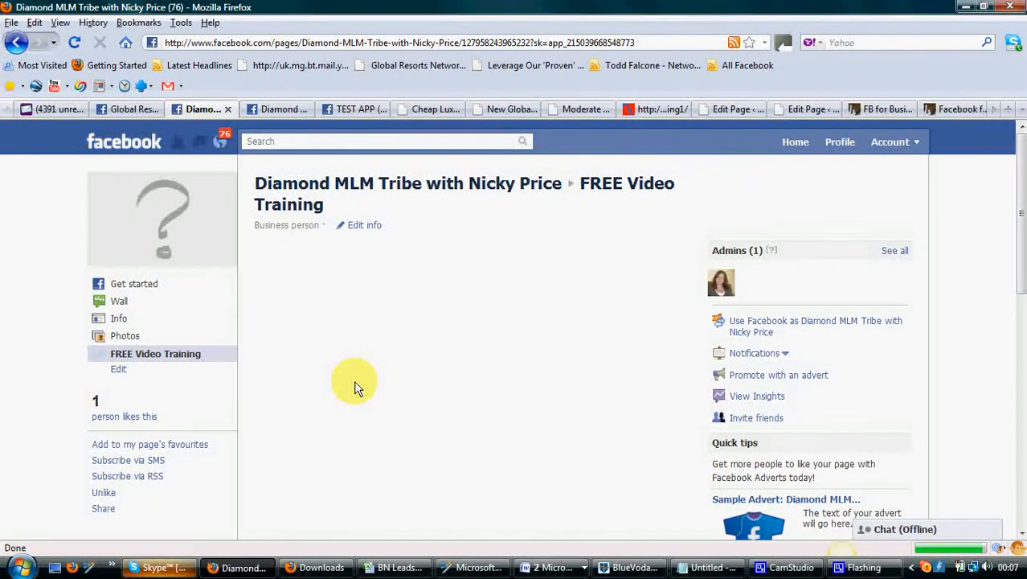
pyautogui.scroll(-6, 567, 386)
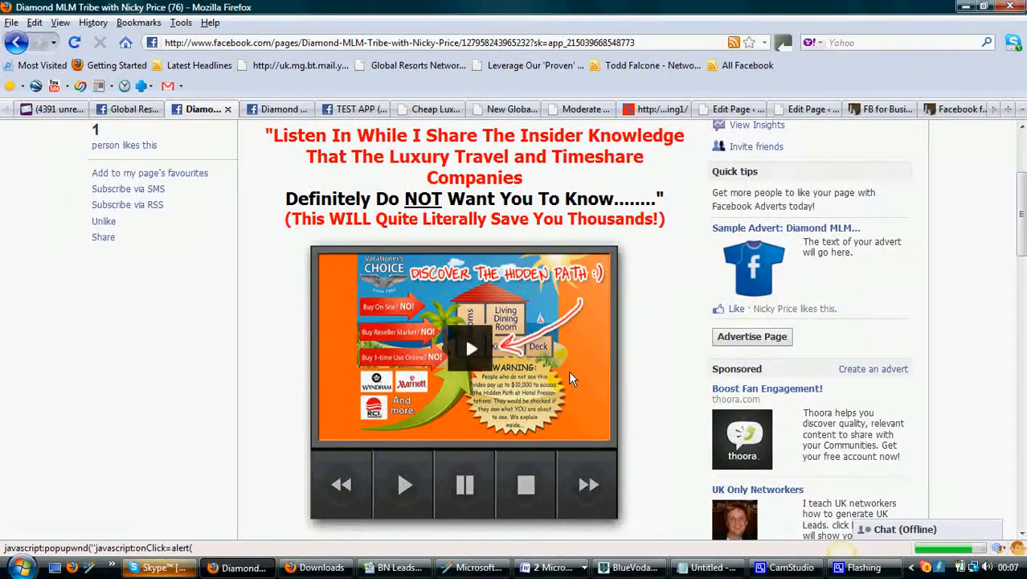
# Scroll through the fan page's FREE Video Training landing tab, then return to the page's Wall
pyautogui.scroll(-2, 561, 373)
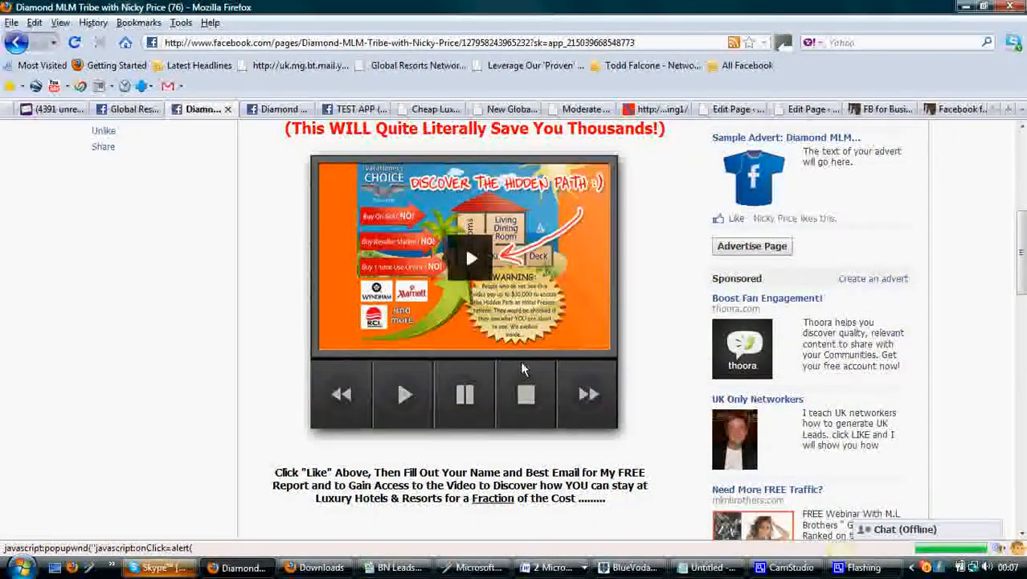
pyautogui.scroll(2, 467, 359)
pyautogui.scroll(4, 466, 364)
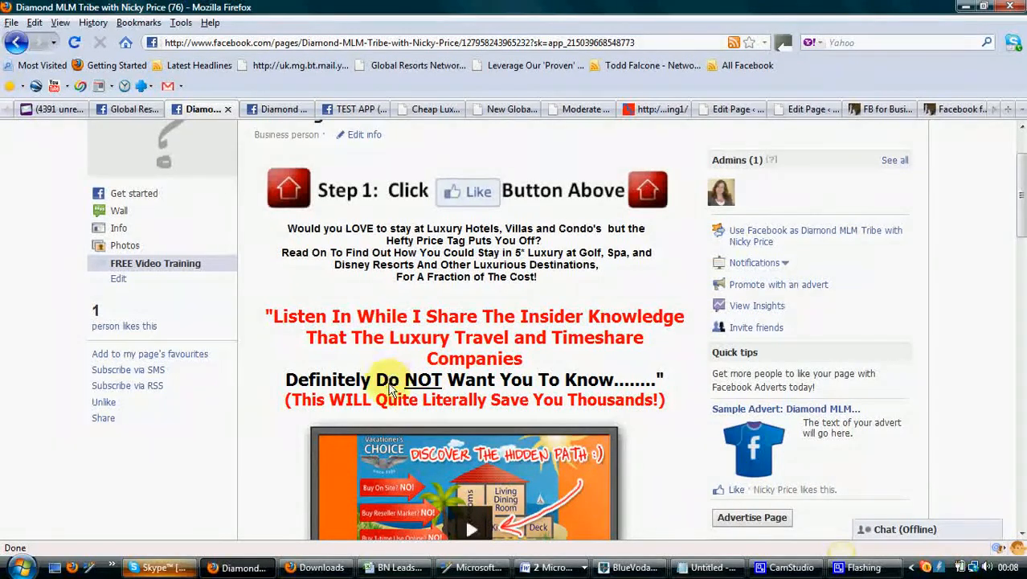
pyautogui.scroll(2, 380, 378)
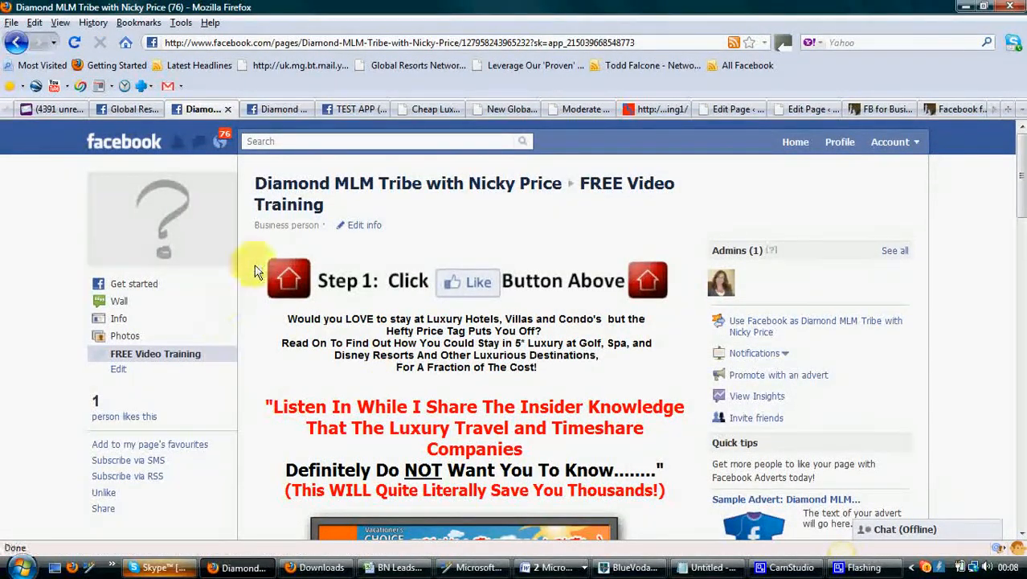
pyautogui.click(117, 304)
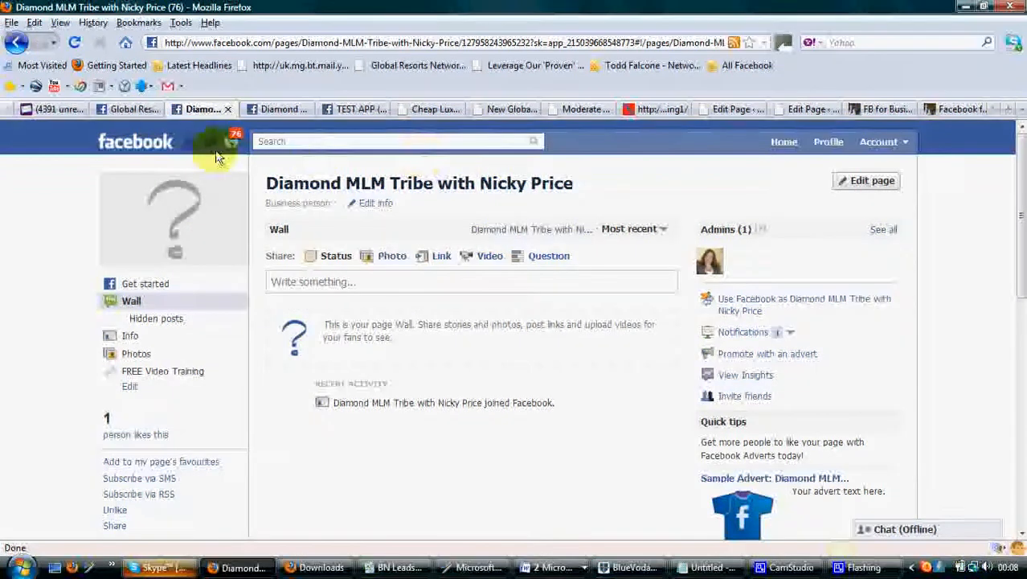
# Switch to the Global Resorts - Luxury Vacations for Less page, review its FREE Video tab, and return to its Wall
pyautogui.click(127, 110)
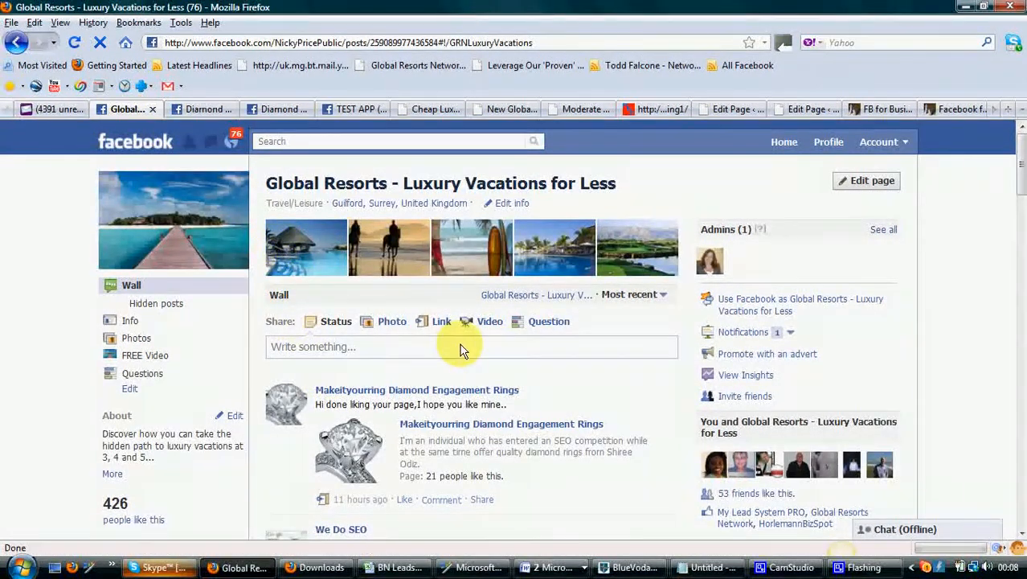
pyautogui.click(160, 360)
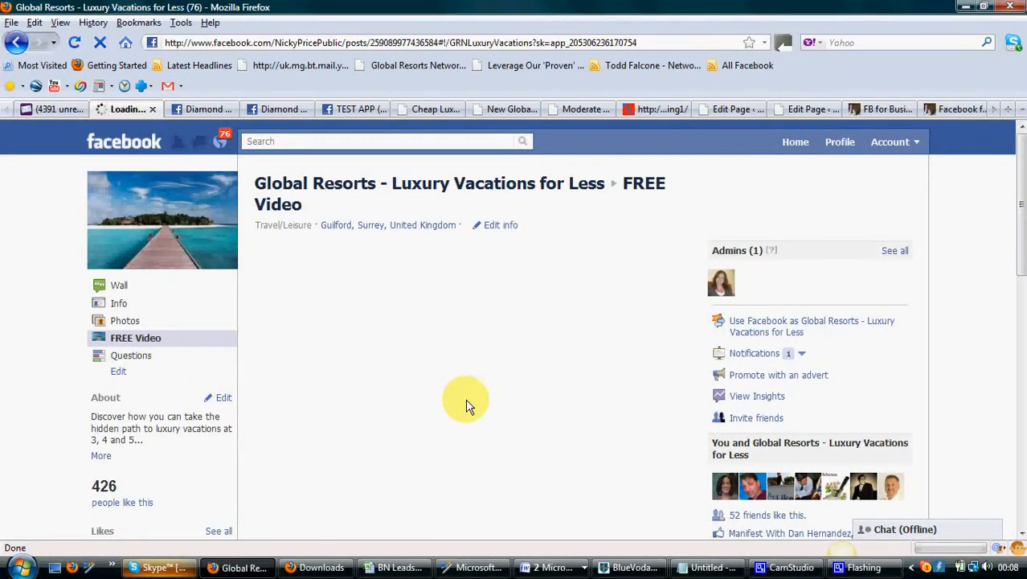
pyautogui.scroll(-10, 471, 406)
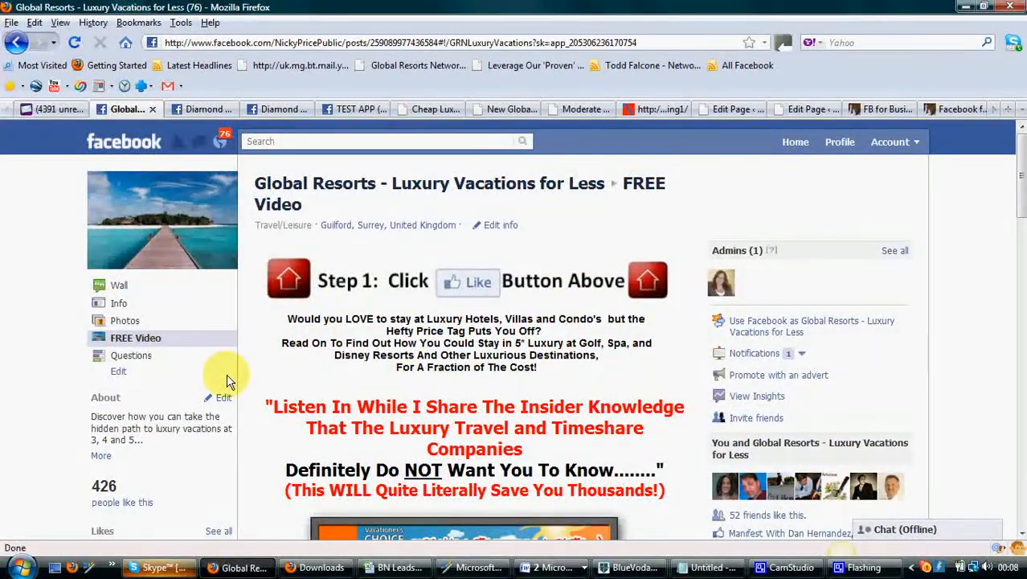
pyautogui.scroll(-2, 416, 366)
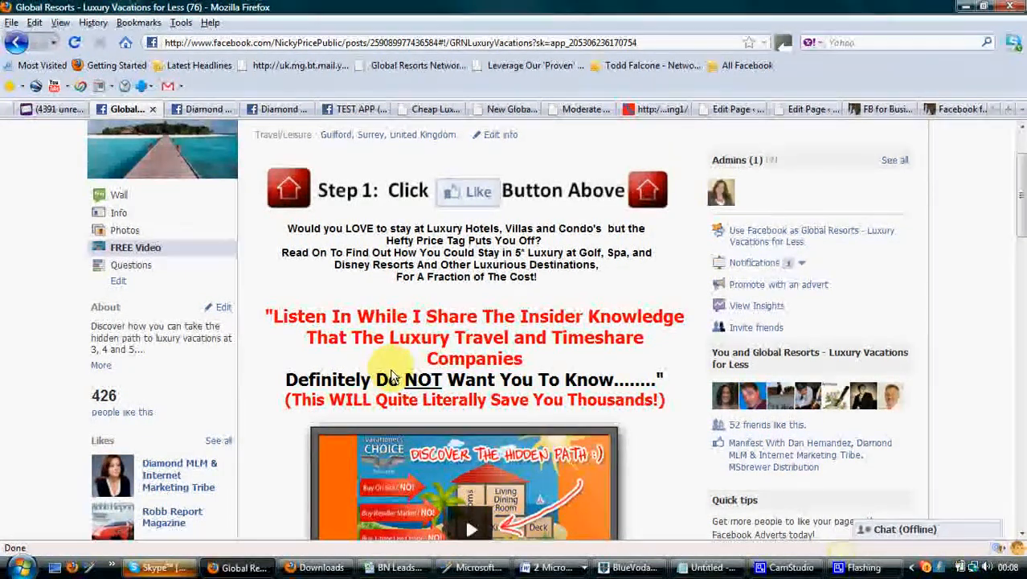
pyautogui.scroll(-4, 378, 371)
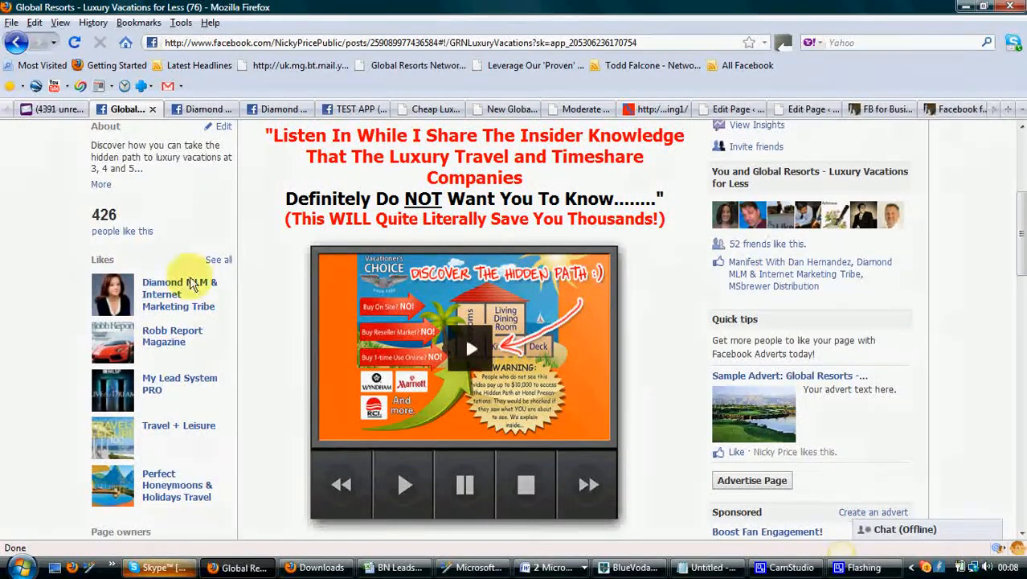
pyautogui.scroll(6, 202, 368)
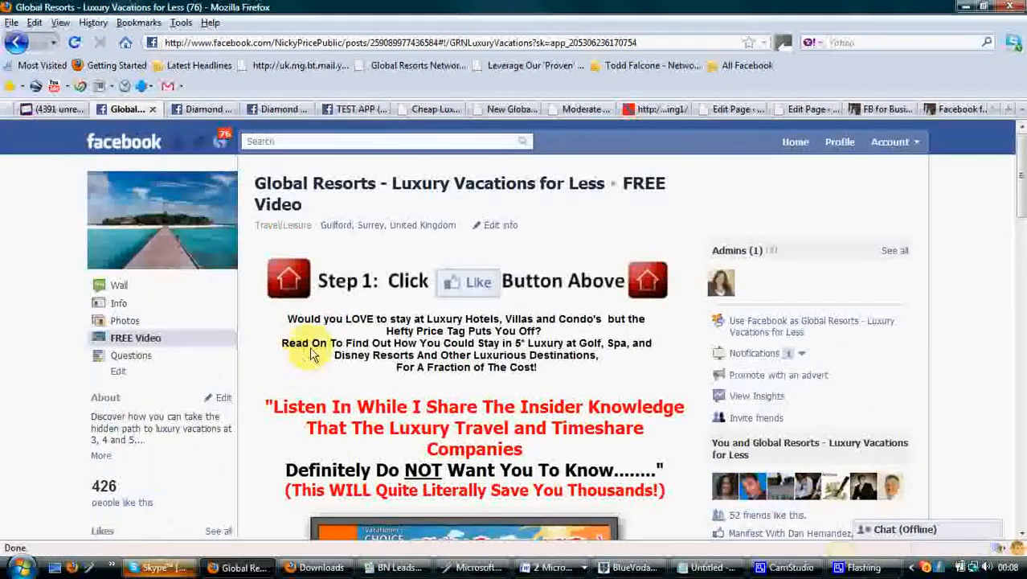
pyautogui.click(117, 288)
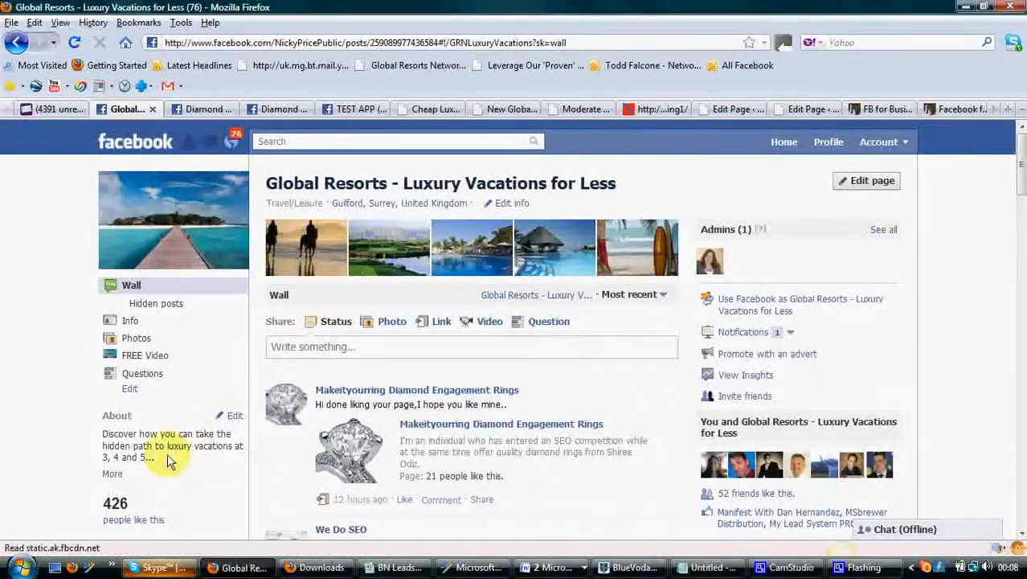
# Browse the Global Resorts wall and open the vacation poll's full list of options, then close it
pyautogui.scroll(-2, 167, 454)
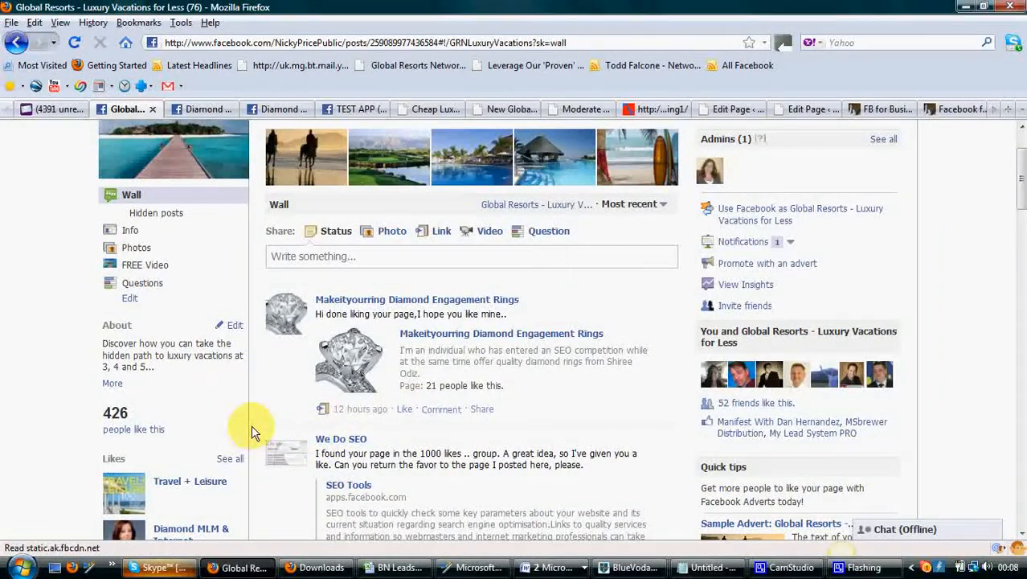
pyautogui.scroll(-2, 425, 418)
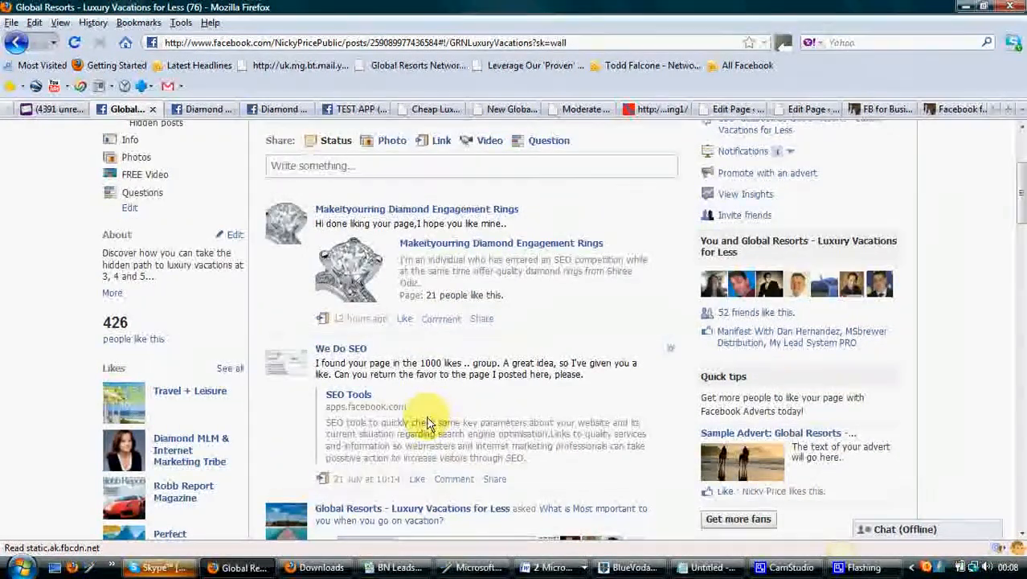
pyautogui.scroll(4, 424, 428)
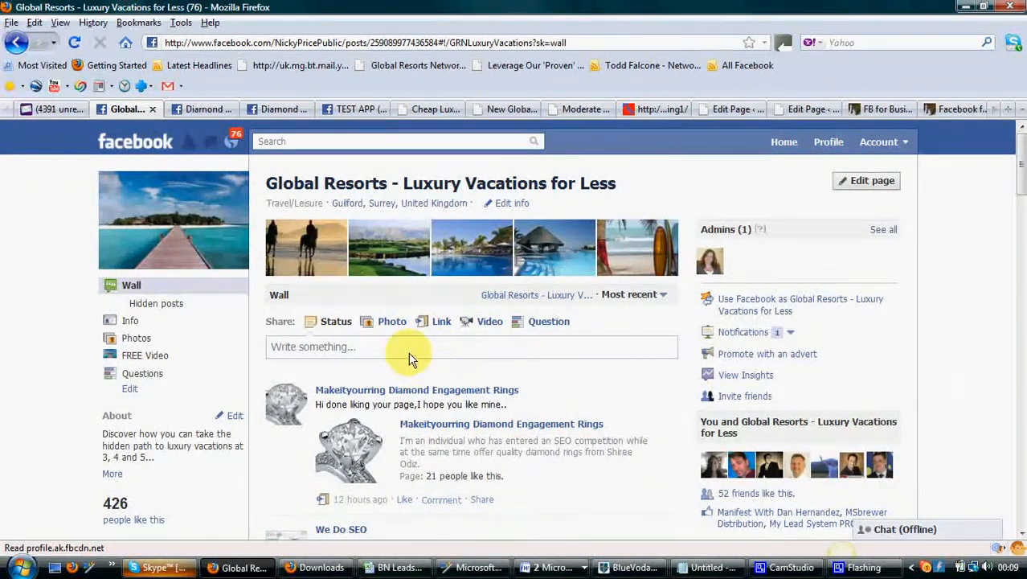
pyautogui.scroll(-10, 411, 350)
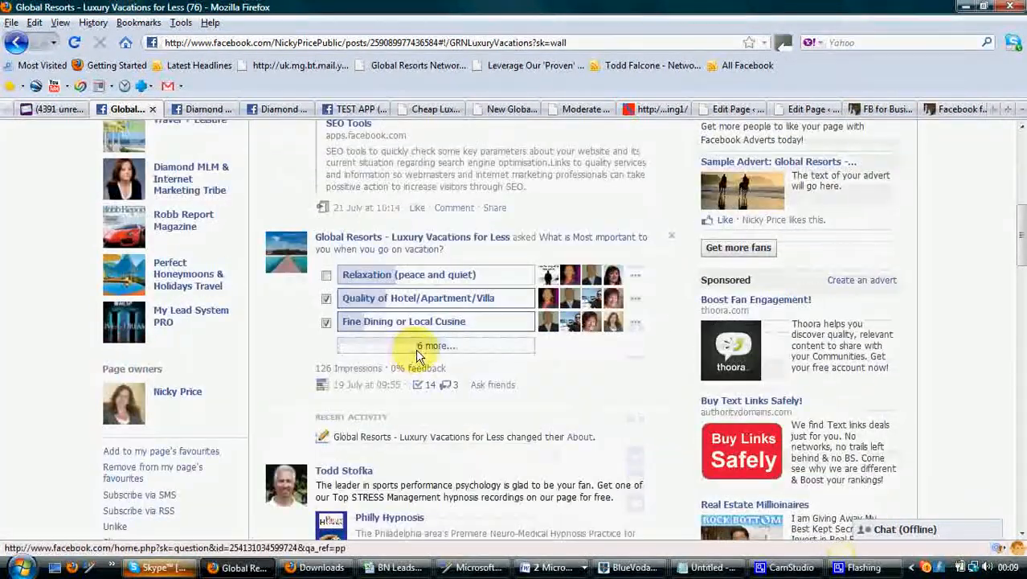
pyautogui.click(434, 354)
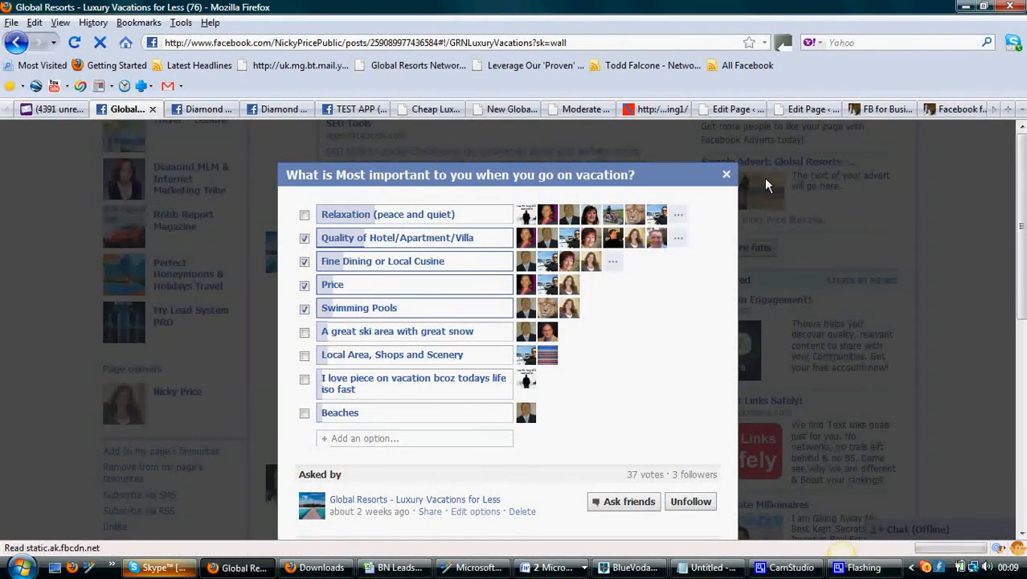
pyautogui.click(725, 176)
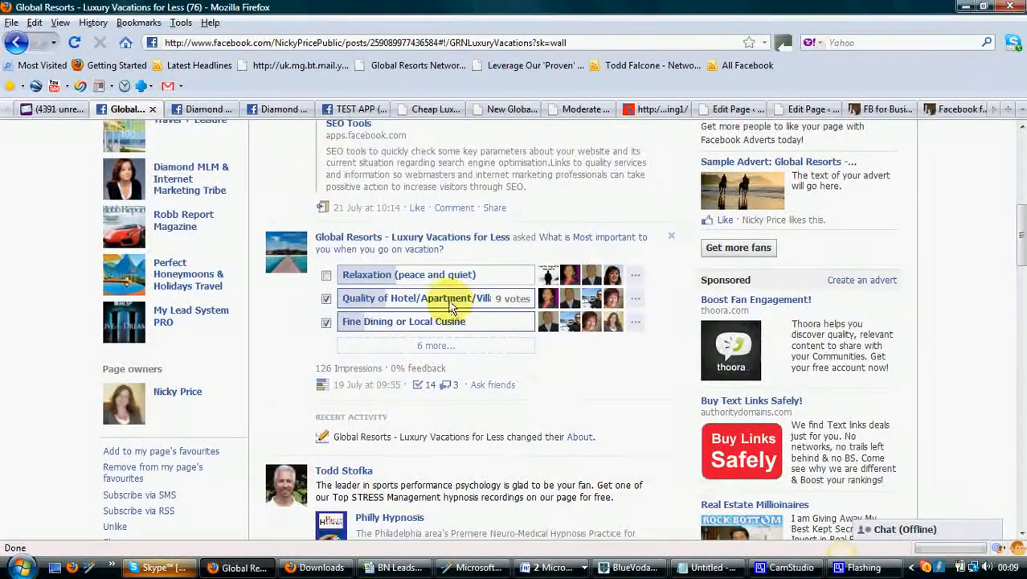
pyautogui.scroll(3, 450, 296)
pyautogui.scroll(5, 459, 285)
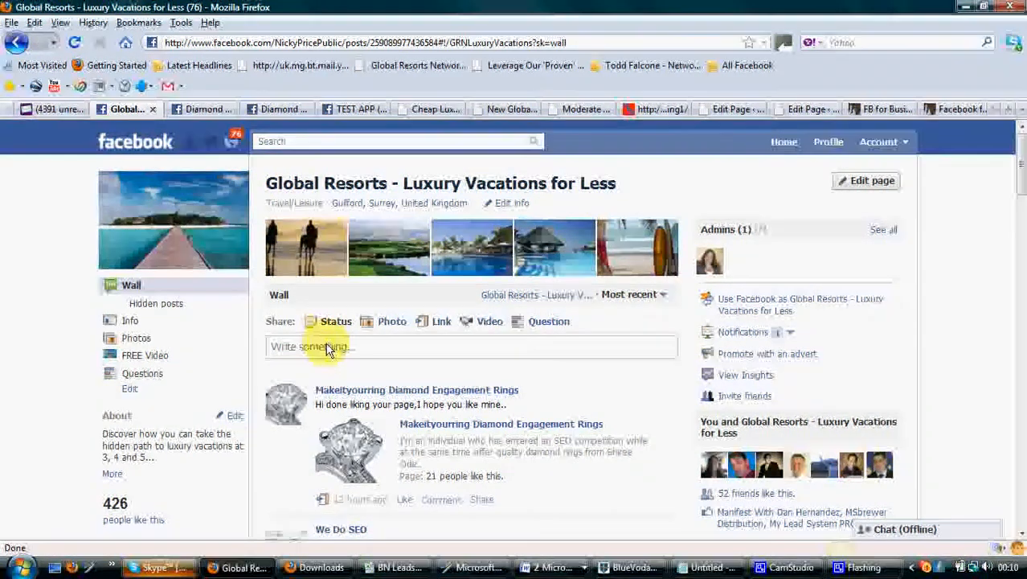
# Switch to the Diamond MLM & Internet Marketing Tribe page and scroll through its FREE Weekly Webinars landing tab
pyautogui.click(283, 115)
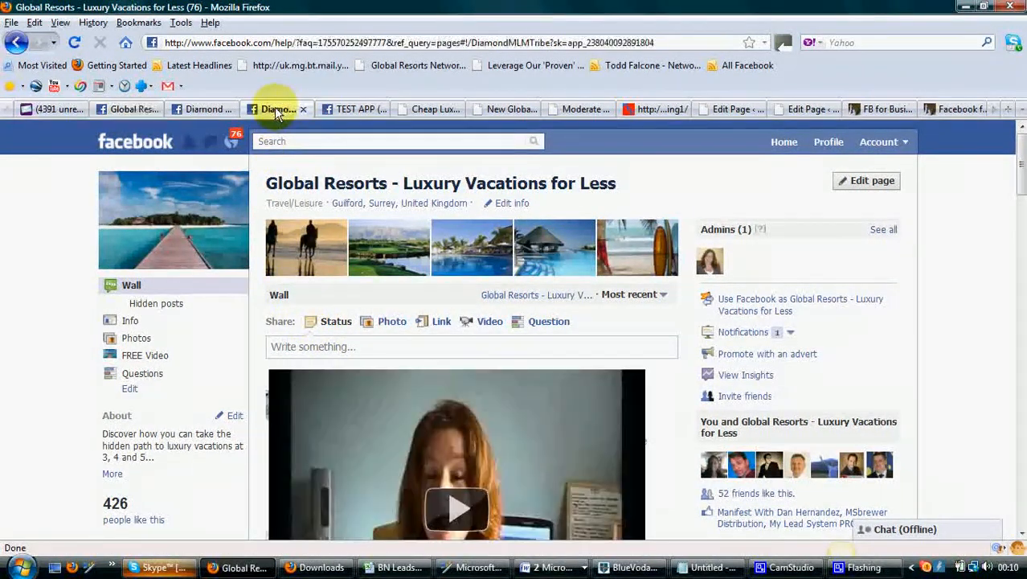
pyautogui.scroll(-2, 607, 325)
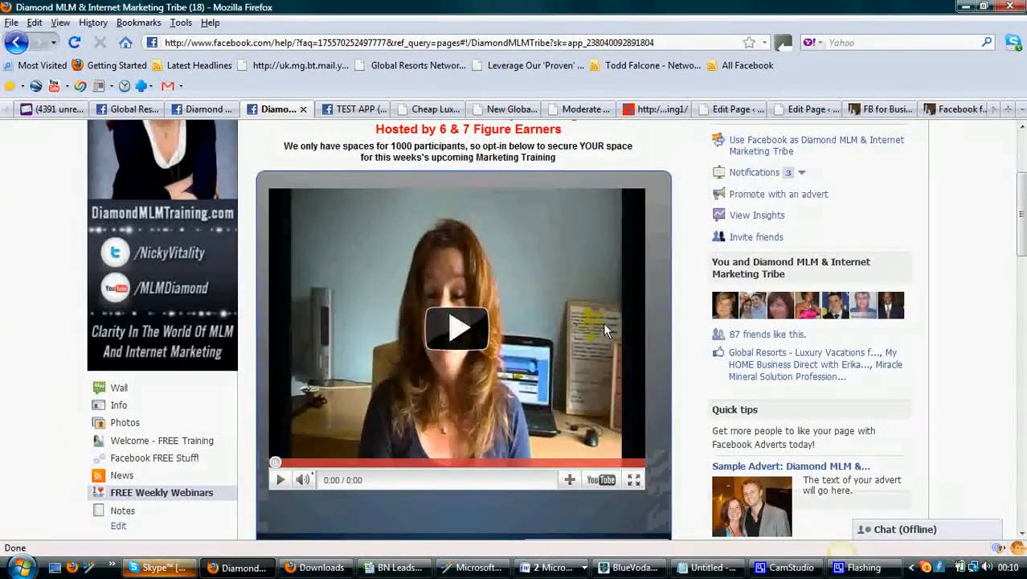
pyautogui.scroll(-5, 604, 322)
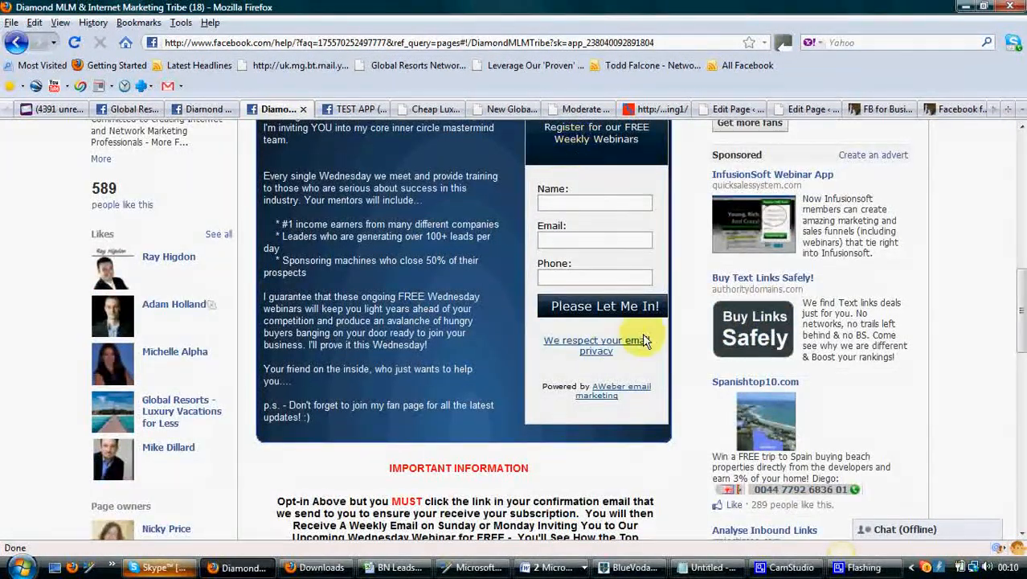
pyautogui.scroll(3, 450, 325)
pyautogui.scroll(2, 458, 439)
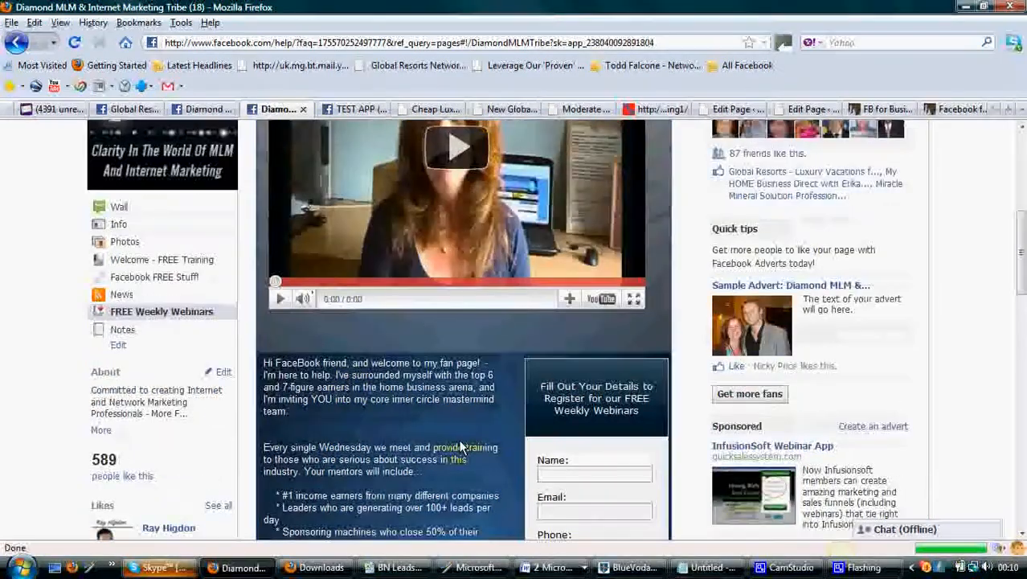
pyautogui.scroll(4, 465, 402)
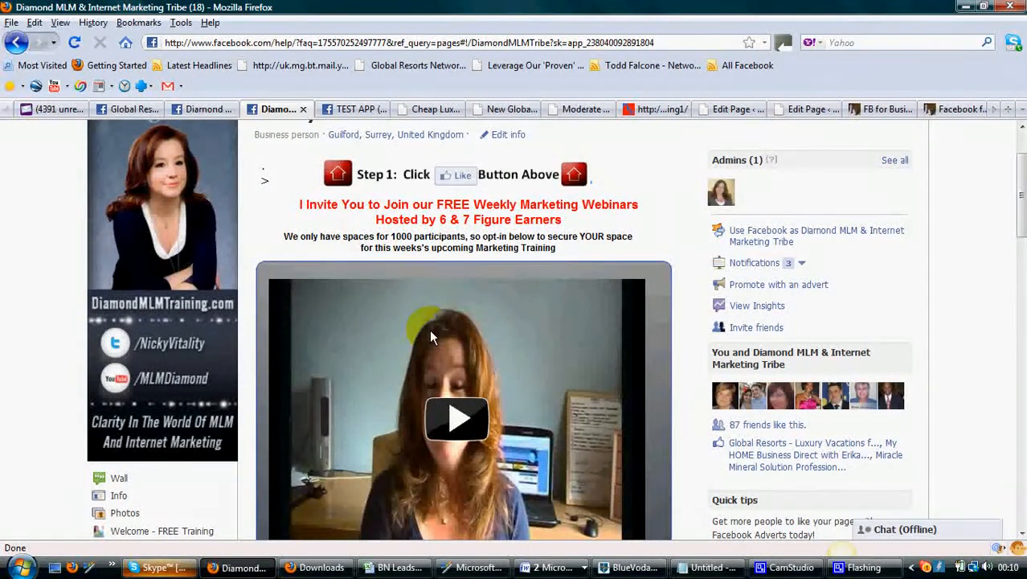
pyautogui.click(783, 572)
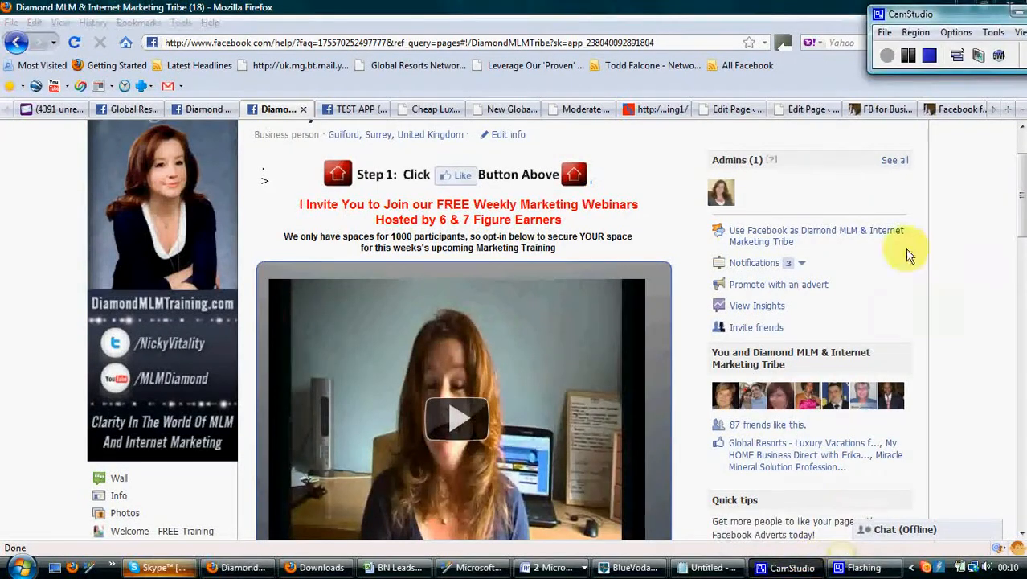